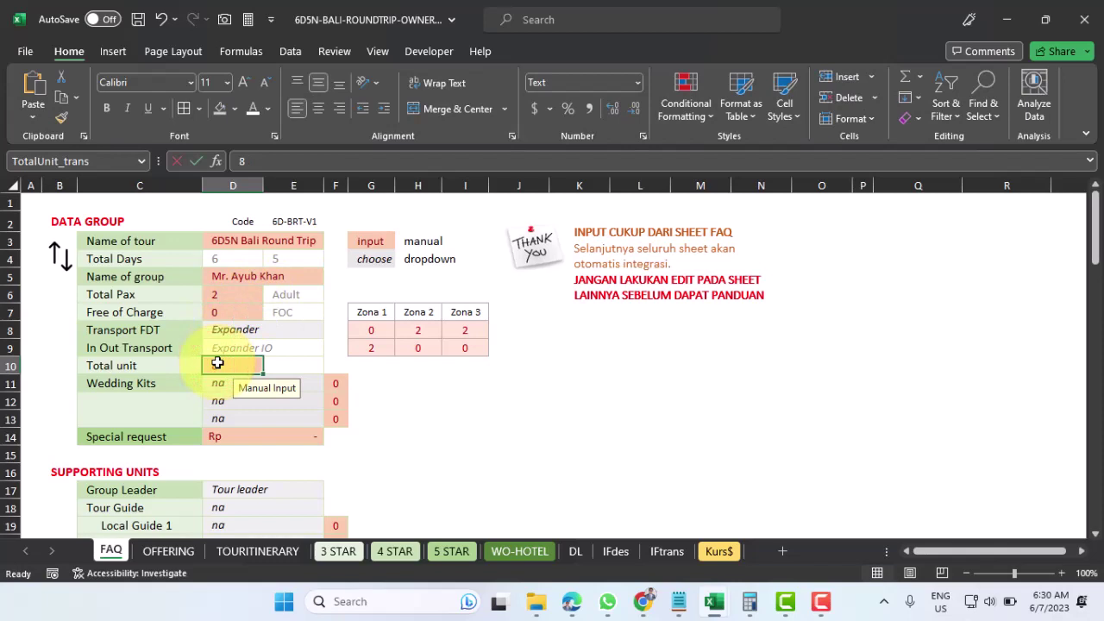
# Step: Set the Total unit value in the FAQ sheet's DATA GROUP table to 1
pyautogui.press('Escape')
pyautogui.click(216, 293)
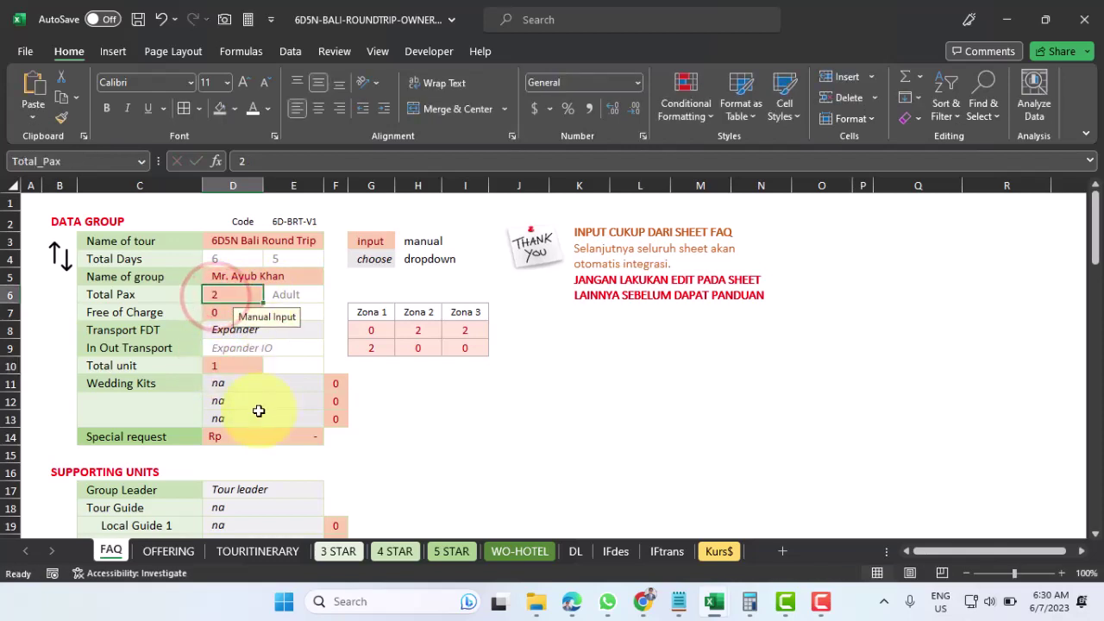
pyautogui.click(217, 366)
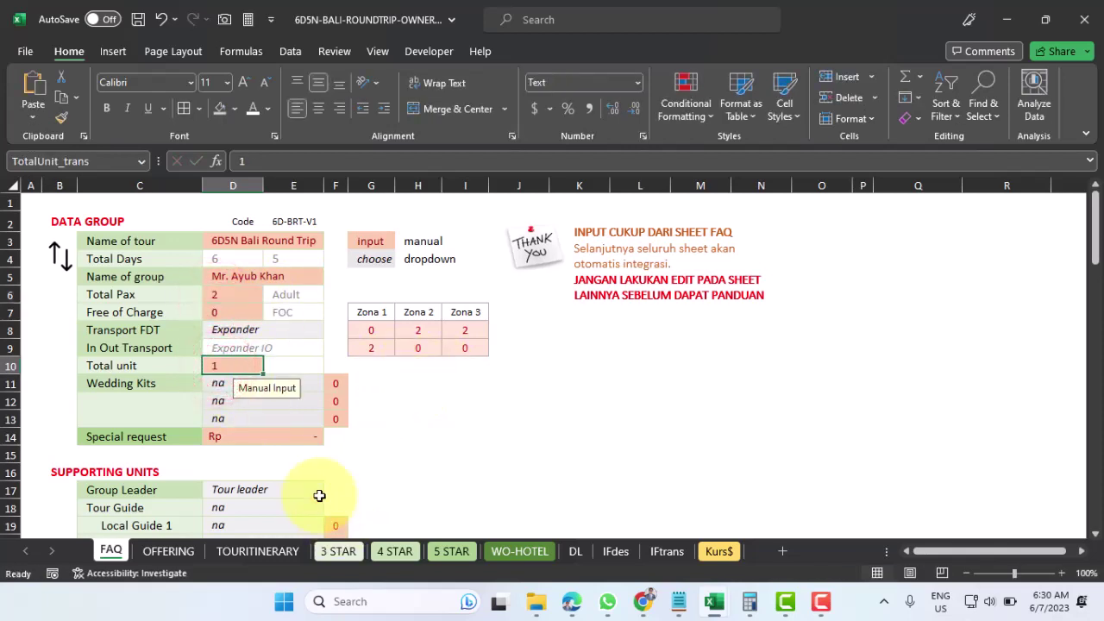
# Step: Group the four sheets from 3 STAR through WO-HOTEL for simultaneous editing, with 3 STAR as the active sheet
pyautogui.click(342, 552)
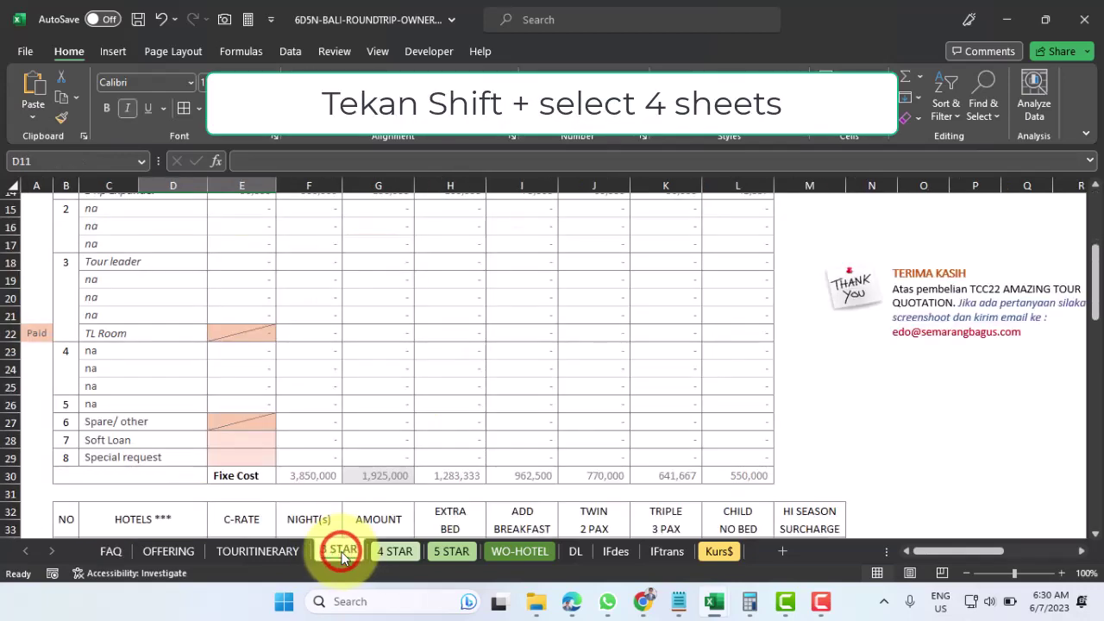
pyautogui.keyDown('shift'); pyautogui.click(524, 552); pyautogui.keyUp('shift')
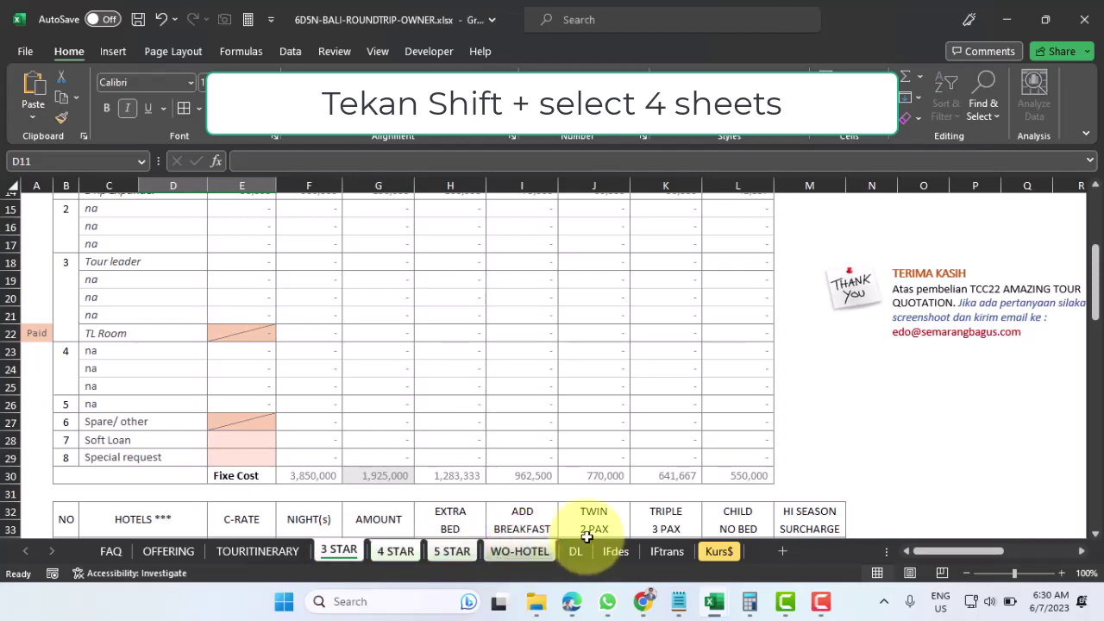
pyautogui.click(336, 549)
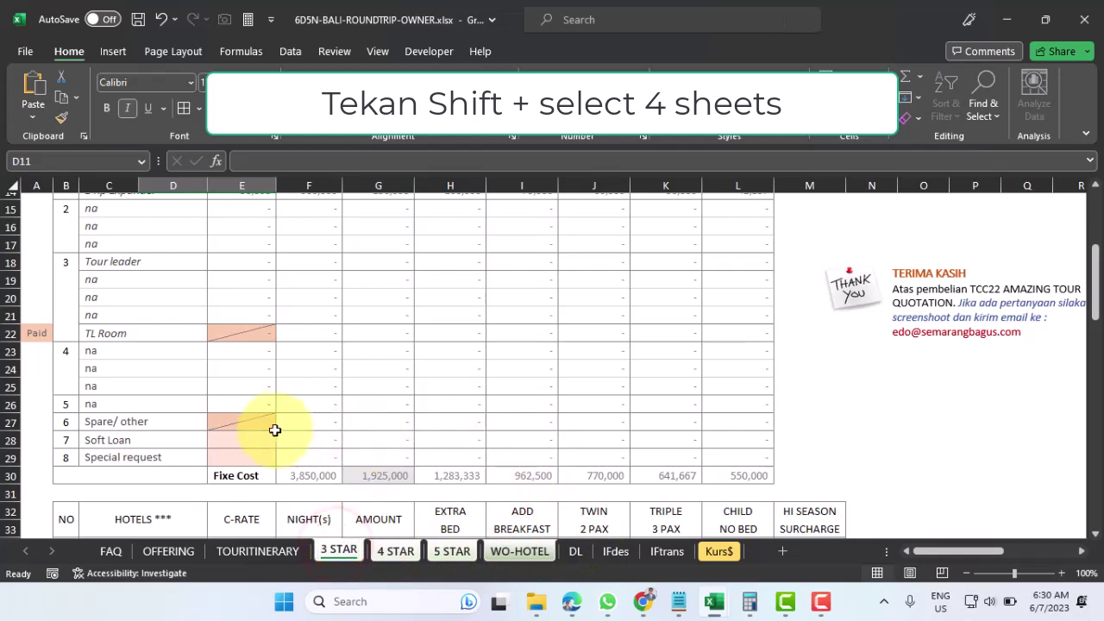
# Step: Start a VLOOKUP function in the Spare/ other C-RATE cell E27, with the Expander cell C7 as lookup value
pyautogui.click(246, 422)
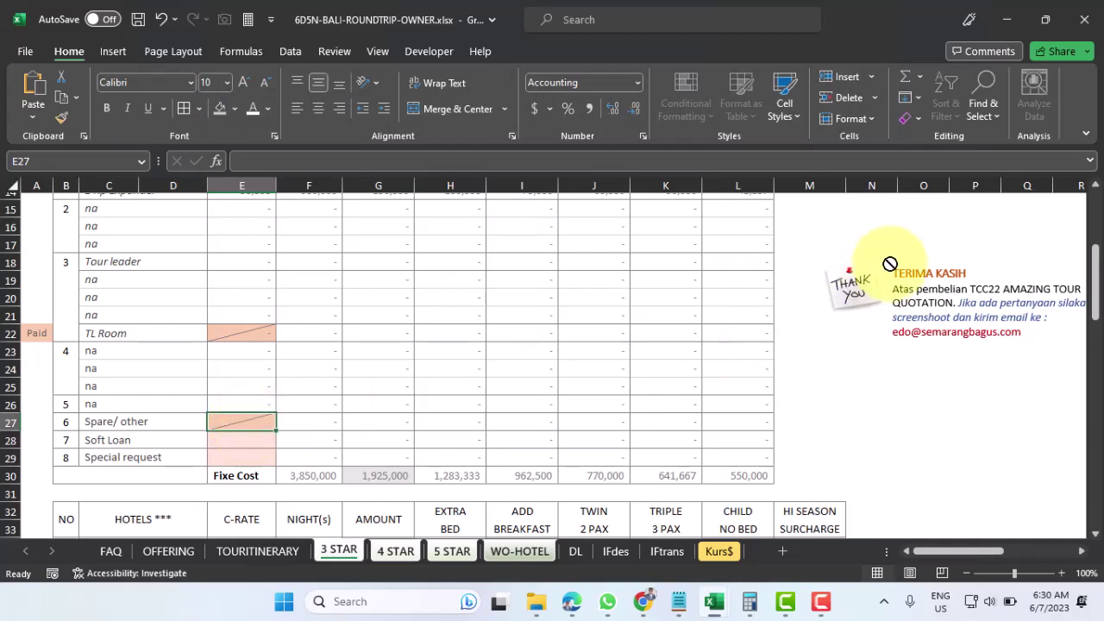
pyautogui.click(921, 79)
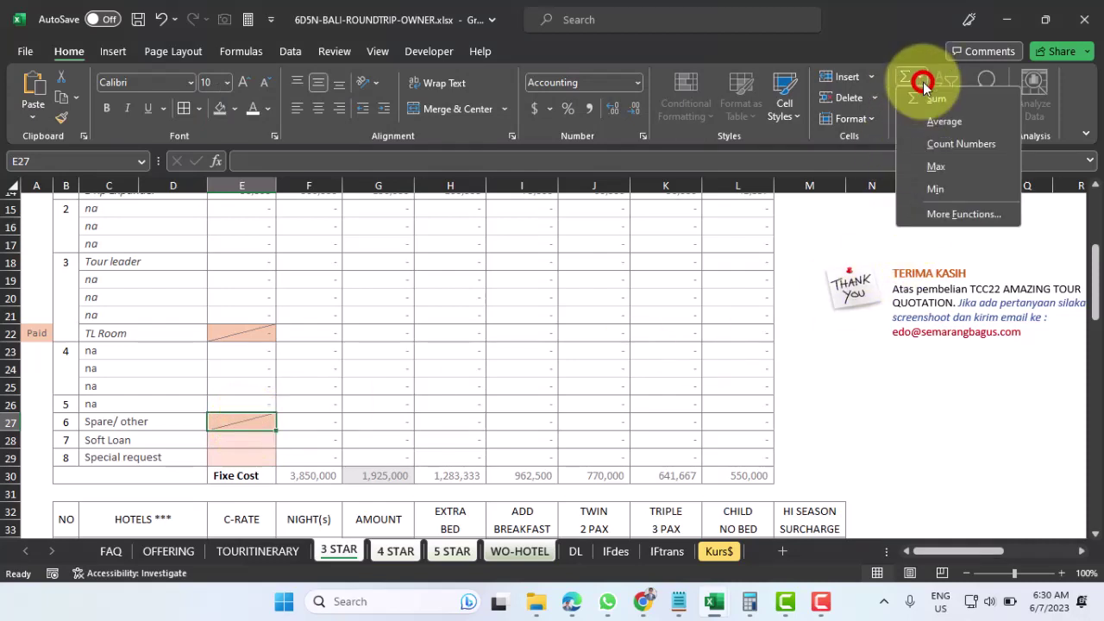
pyautogui.click(946, 218)
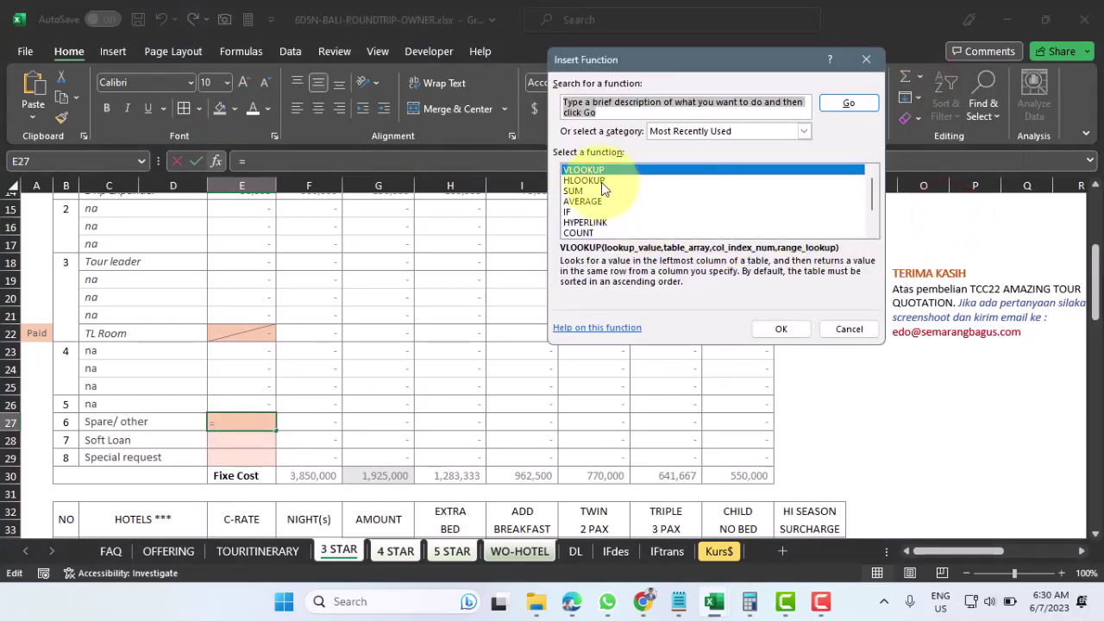
pyautogui.doubleClick(593, 175)
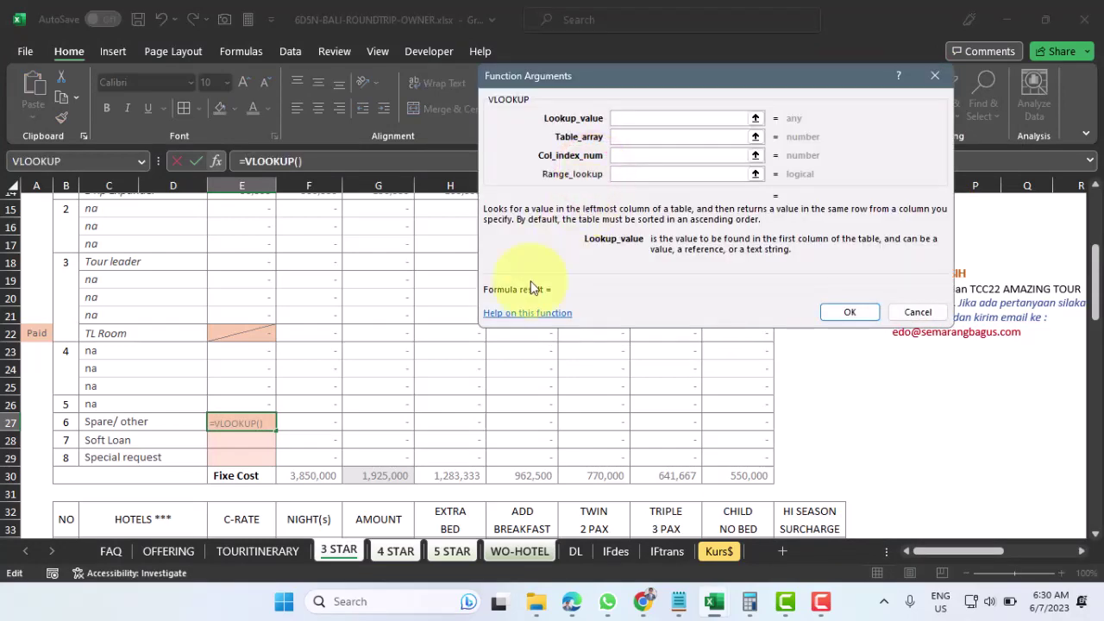
pyautogui.scroll(4, 130, 421)
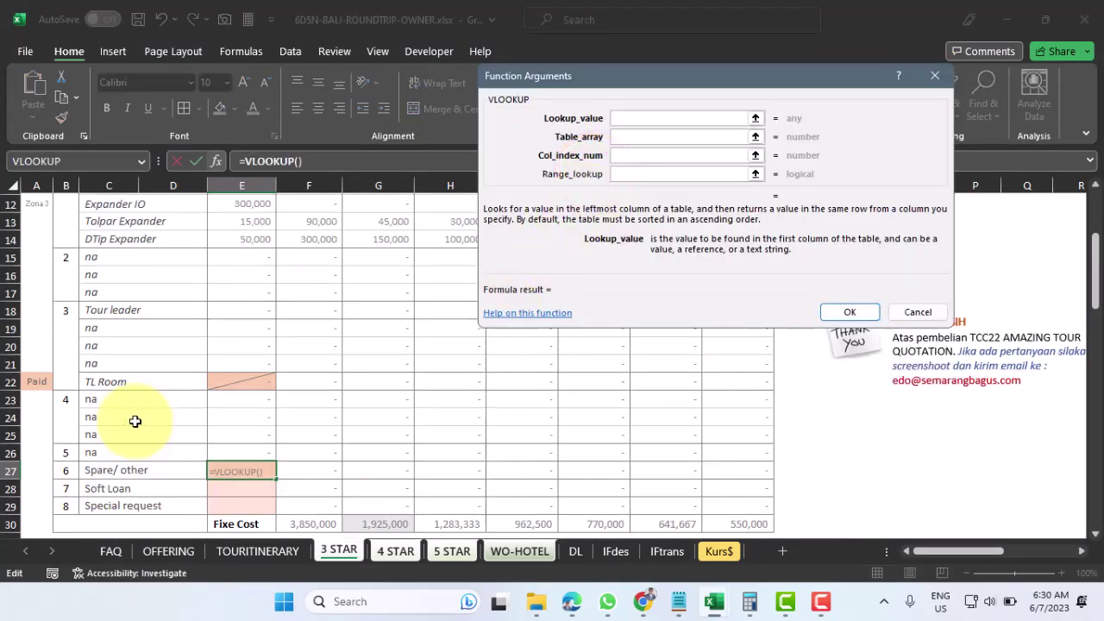
pyautogui.click(119, 260)
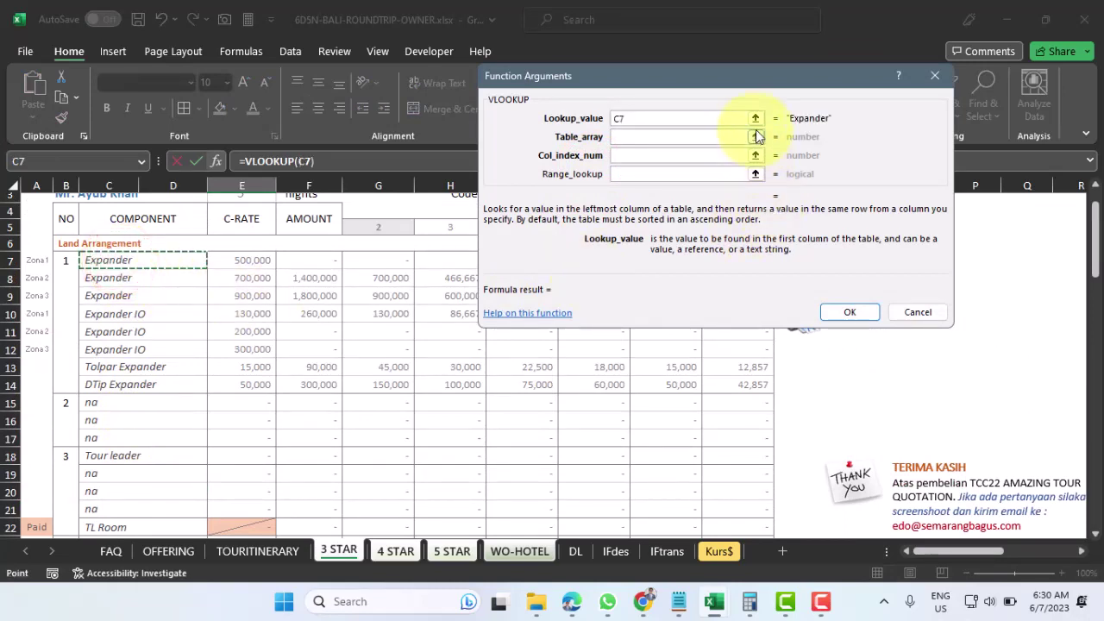
# Step: Set the VLOOKUP table array to the sparecost range, B80:E91 on the FOREIGN-MARKET sheet of the CONFITARIFF-NEASIA-HOLIDAY workbook
pyautogui.click(757, 135)
pyautogui.moveTo(651, 610)
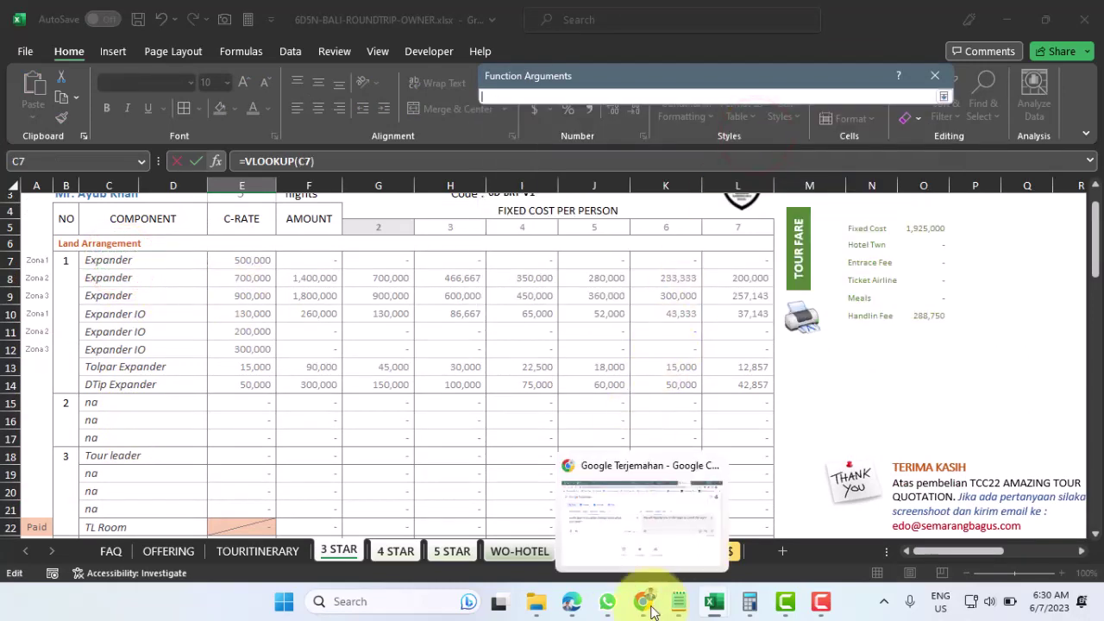
pyautogui.moveTo(715, 601)
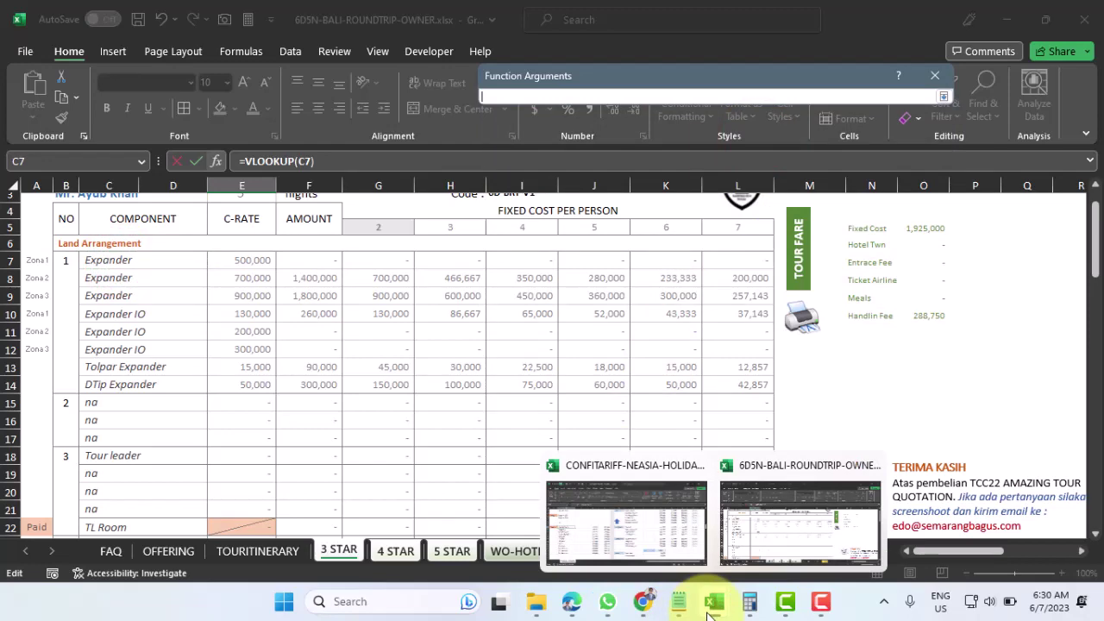
pyautogui.click(649, 557)
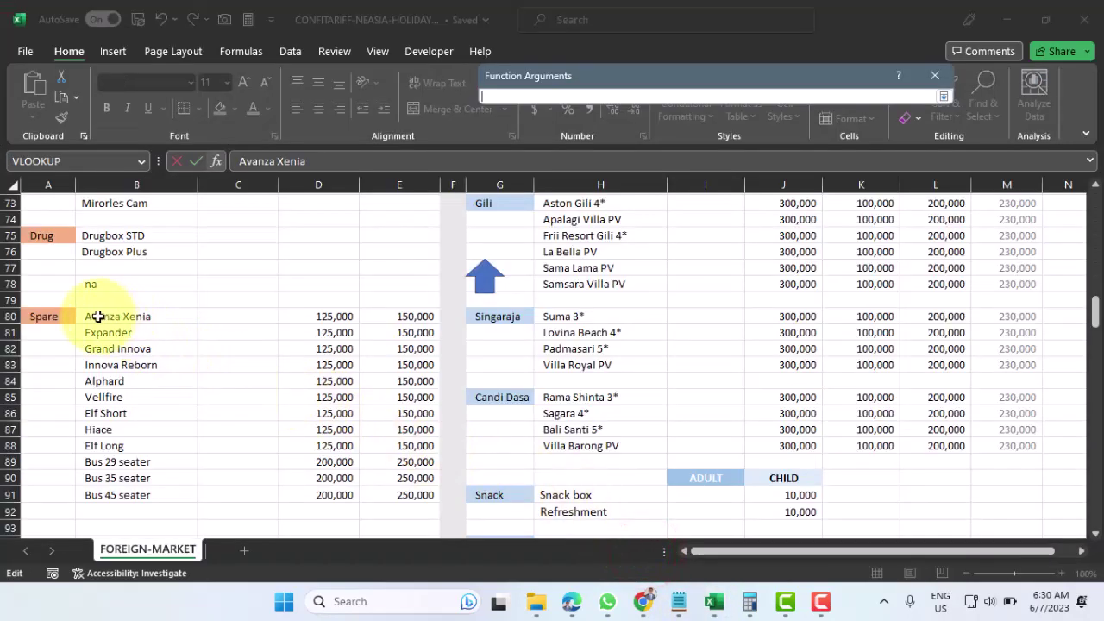
pyautogui.moveTo(97, 317); pyautogui.dragTo(401, 488)
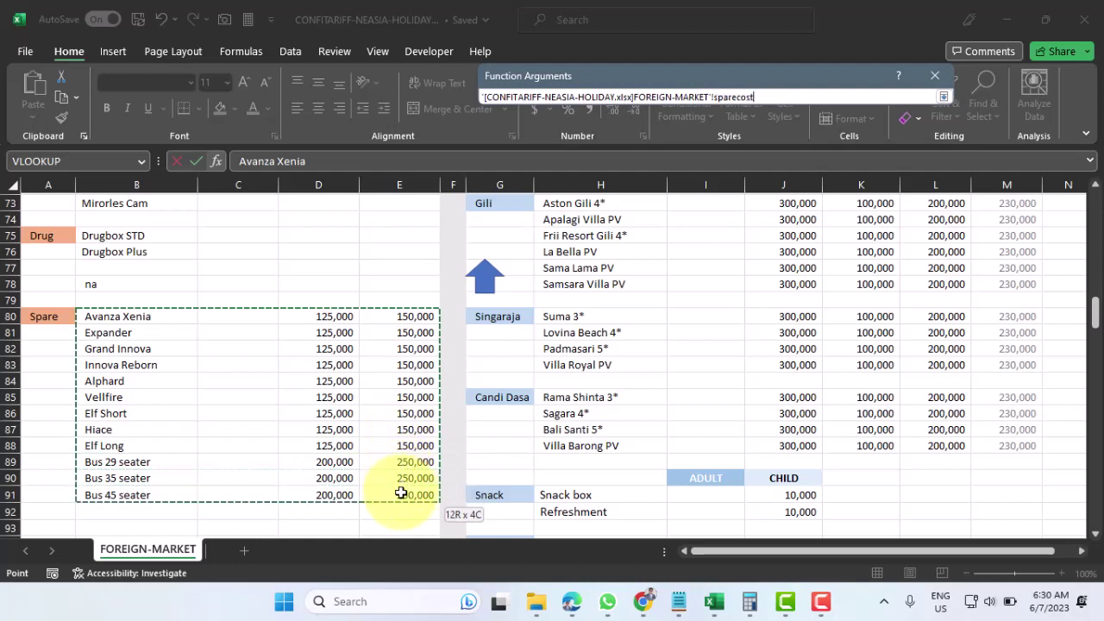
pyautogui.moveTo(401, 493); pyautogui.dragTo(401, 493)
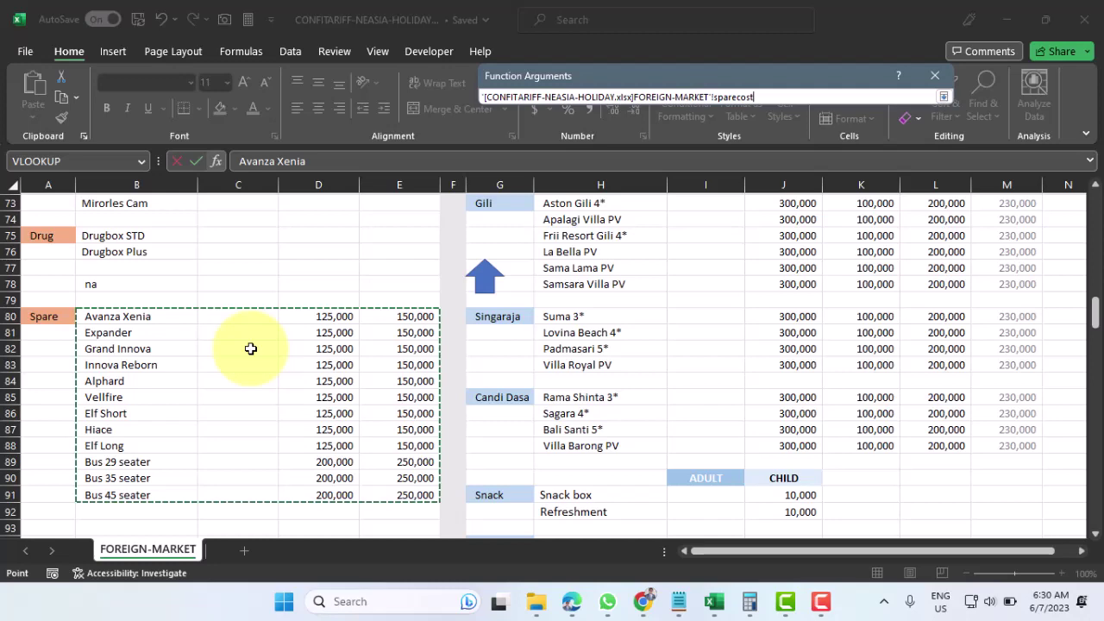
pyautogui.click(778, 95)
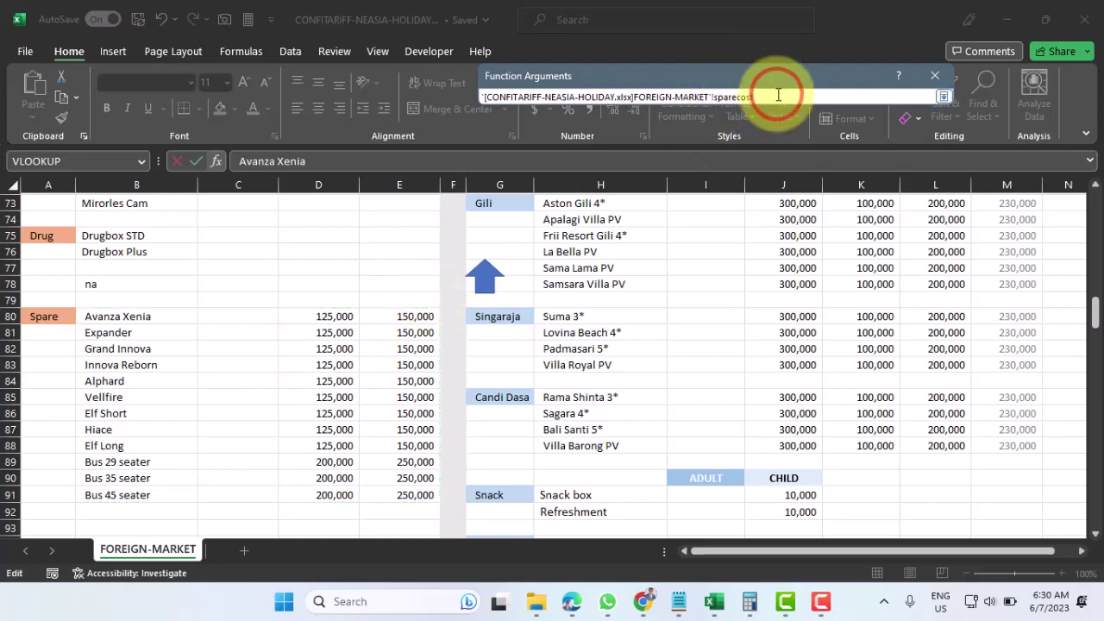
pyautogui.press('Return')
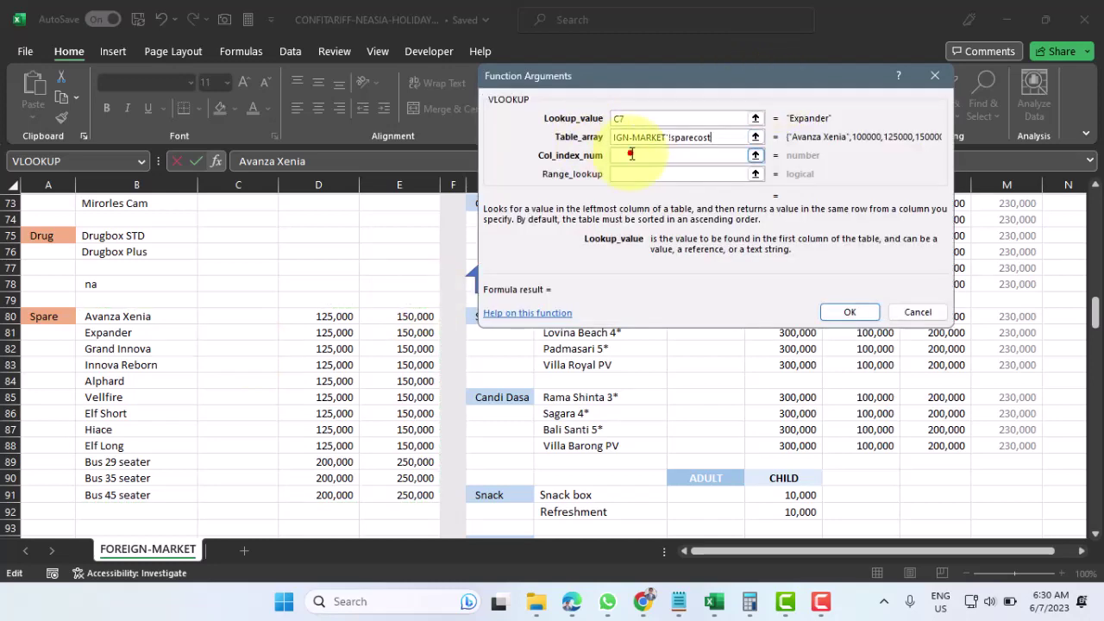
# Step: Set the VLOOKUP column index to 2 and the range lookup to false for an exact match
pyautogui.click(630, 153)
pyautogui.write('2')
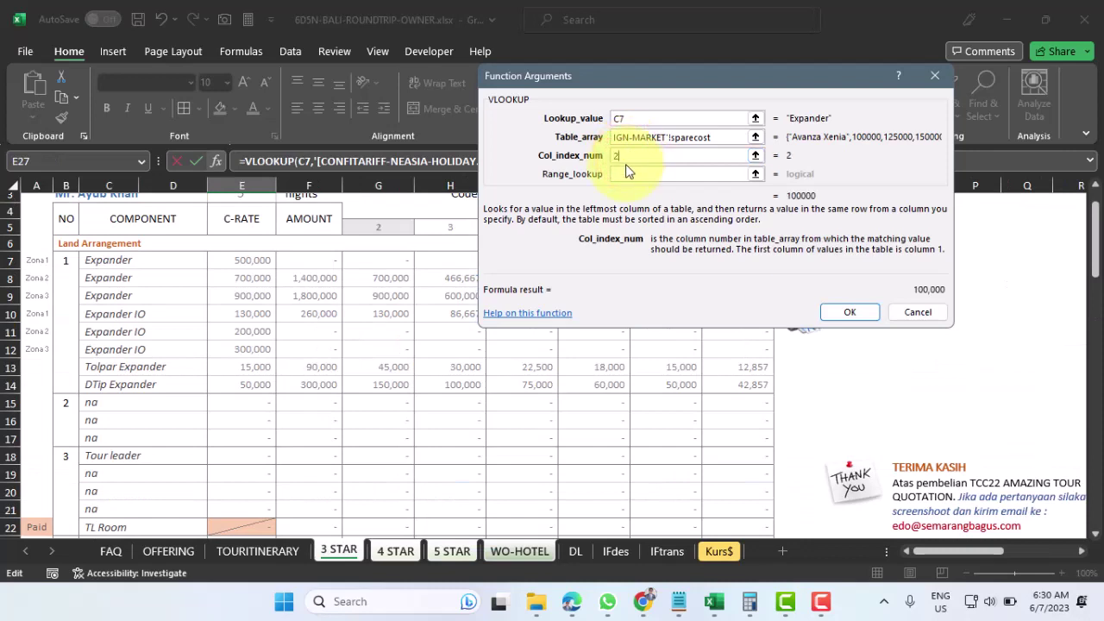
pyautogui.click(623, 173)
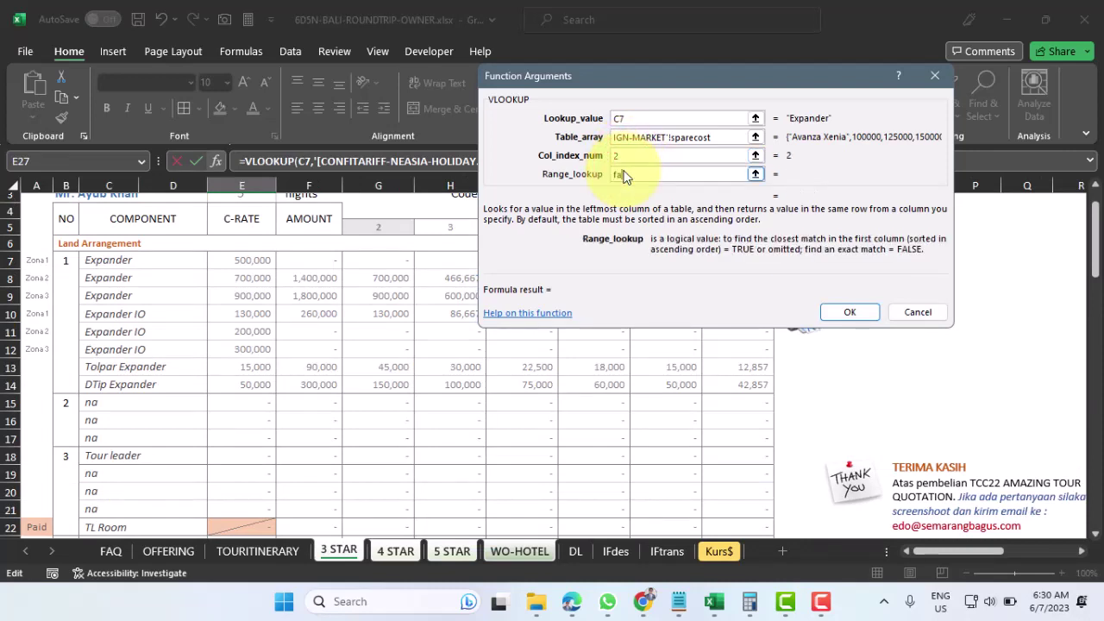
pyautogui.write('false')
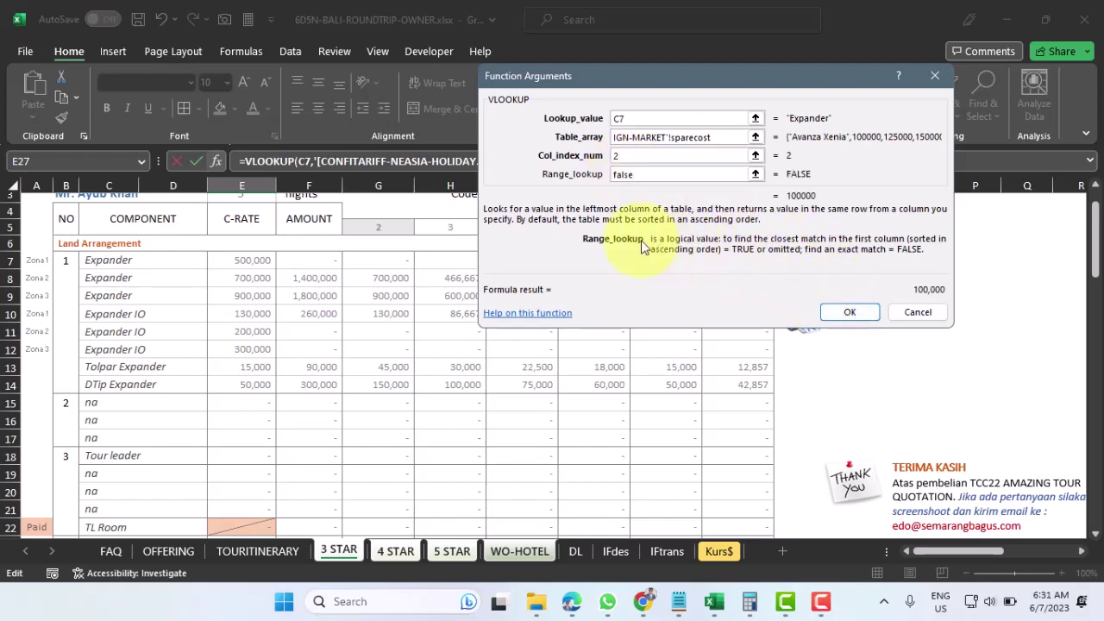
# Step: Change the VLOOKUP column index to 4 and enter the formula in the Spare/ other rate cell
pyautogui.click(626, 157)
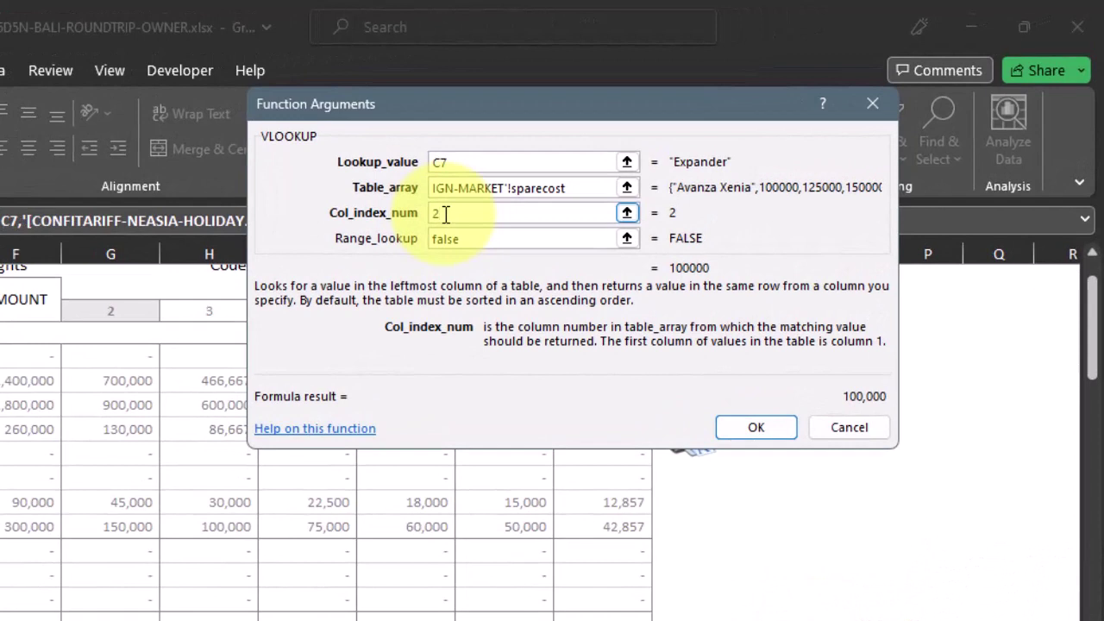
pyautogui.click(445, 214)
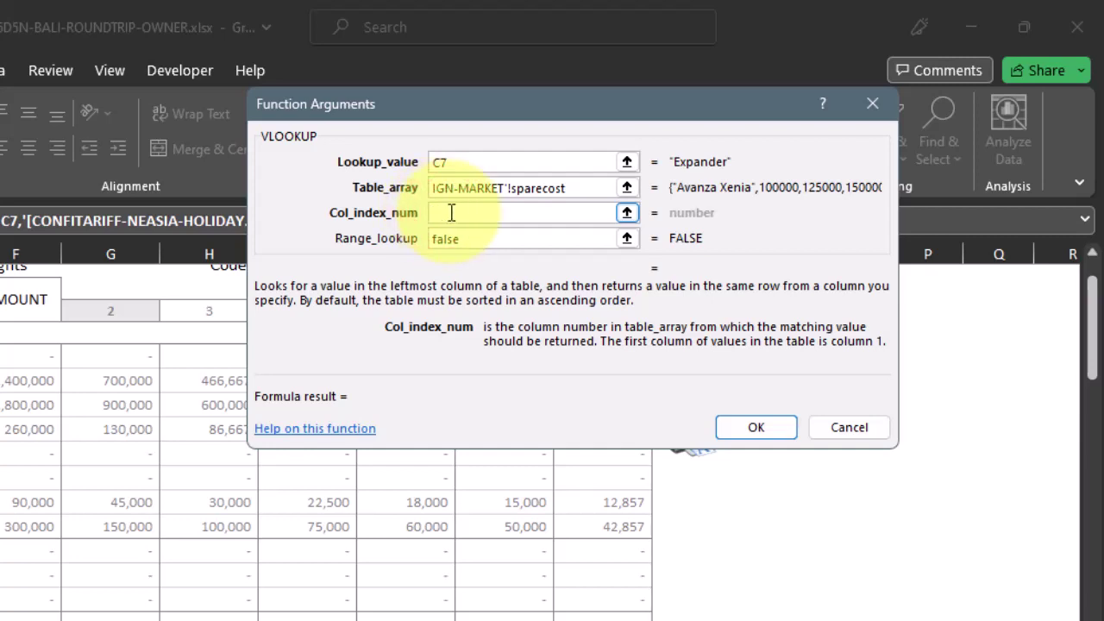
pyautogui.click(762, 430)
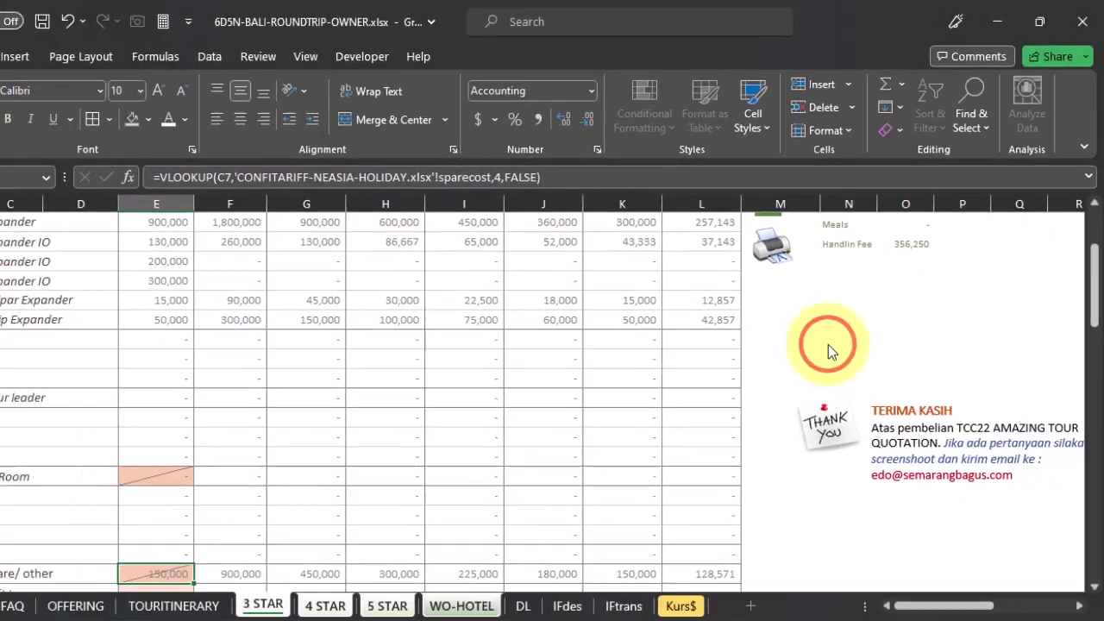
# Step: Compare the three Avanza Xenia spare rates in C80:E80 of the CONFITARIFF-NEASIA-HOLIDAY workbook, and return to the Bali round trip quotation
pyautogui.scroll(-1, 295, 381)
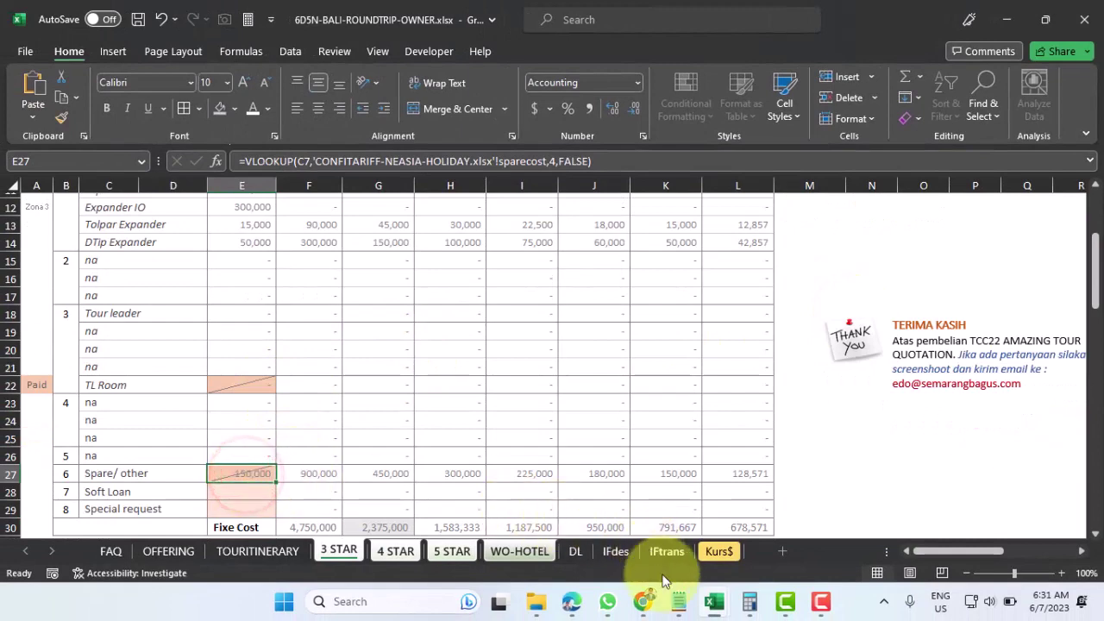
pyautogui.moveTo(712, 610)
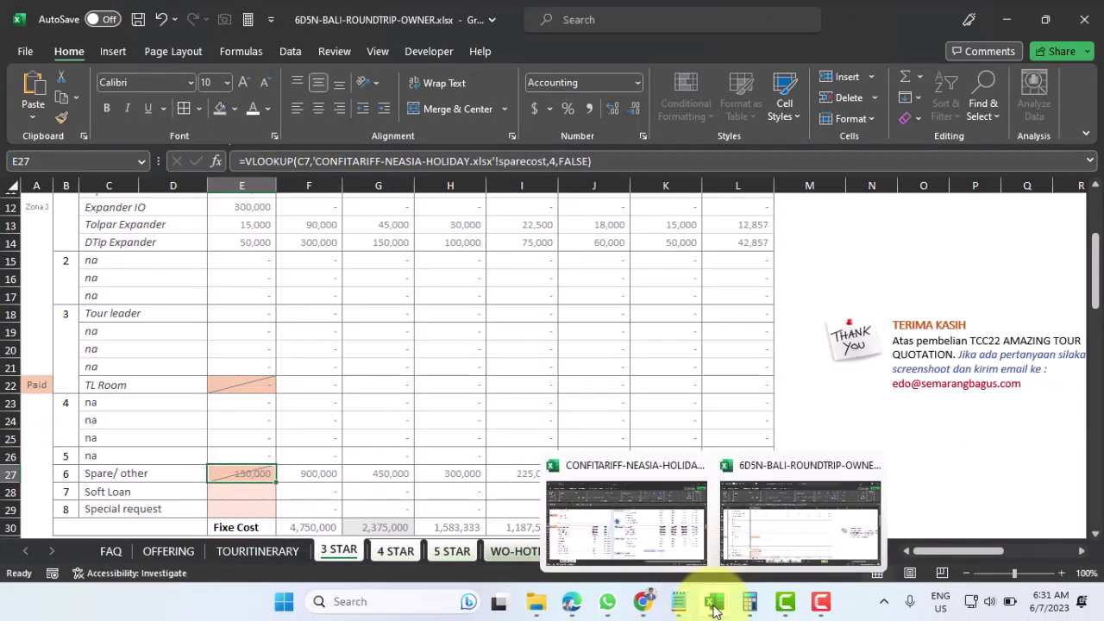
pyautogui.click(660, 554)
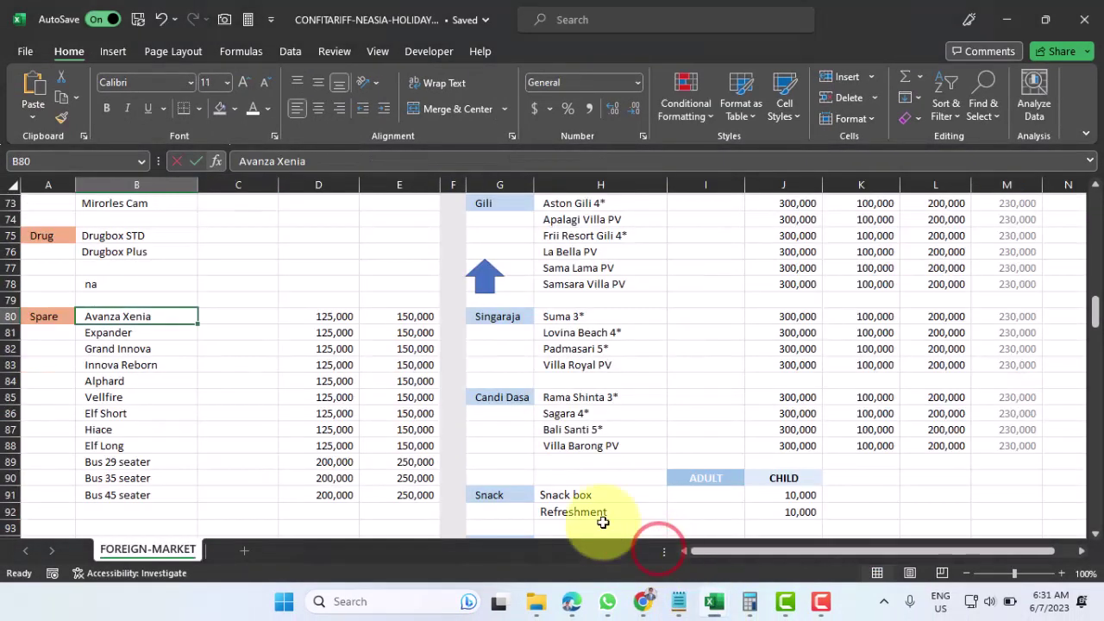
pyautogui.click(408, 317)
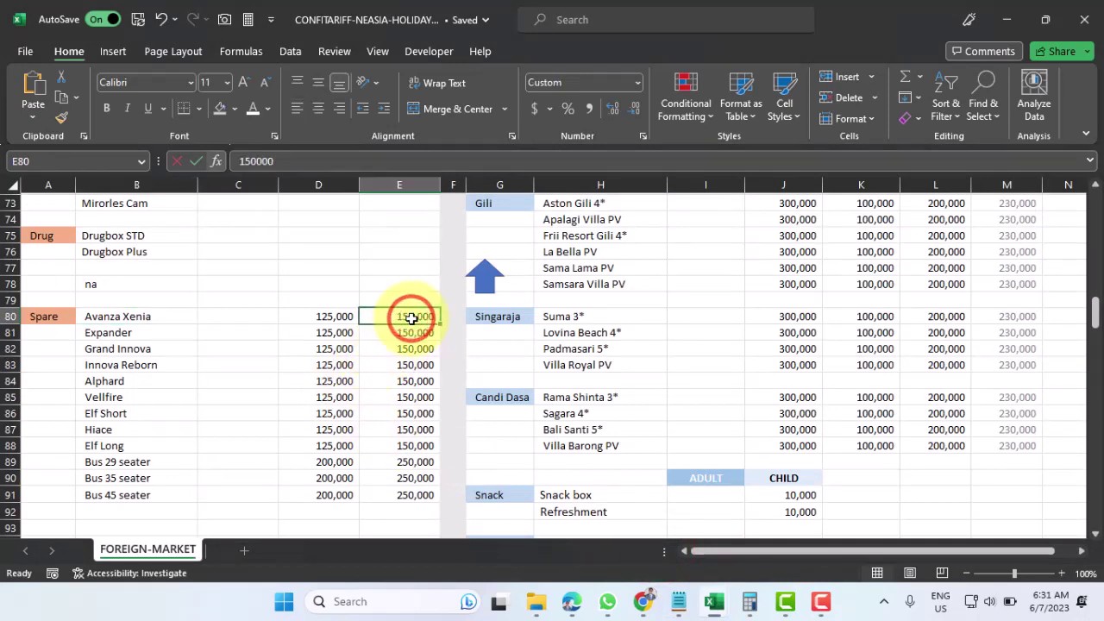
pyautogui.click(330, 317)
pyautogui.click(243, 316)
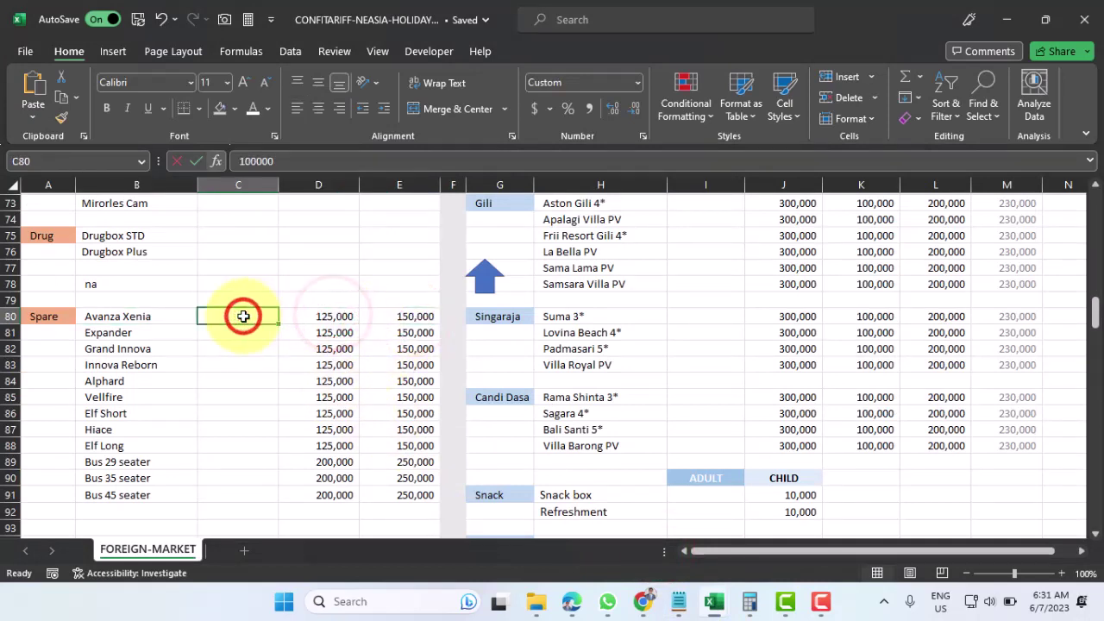
pyautogui.click(328, 317)
pyautogui.click(406, 318)
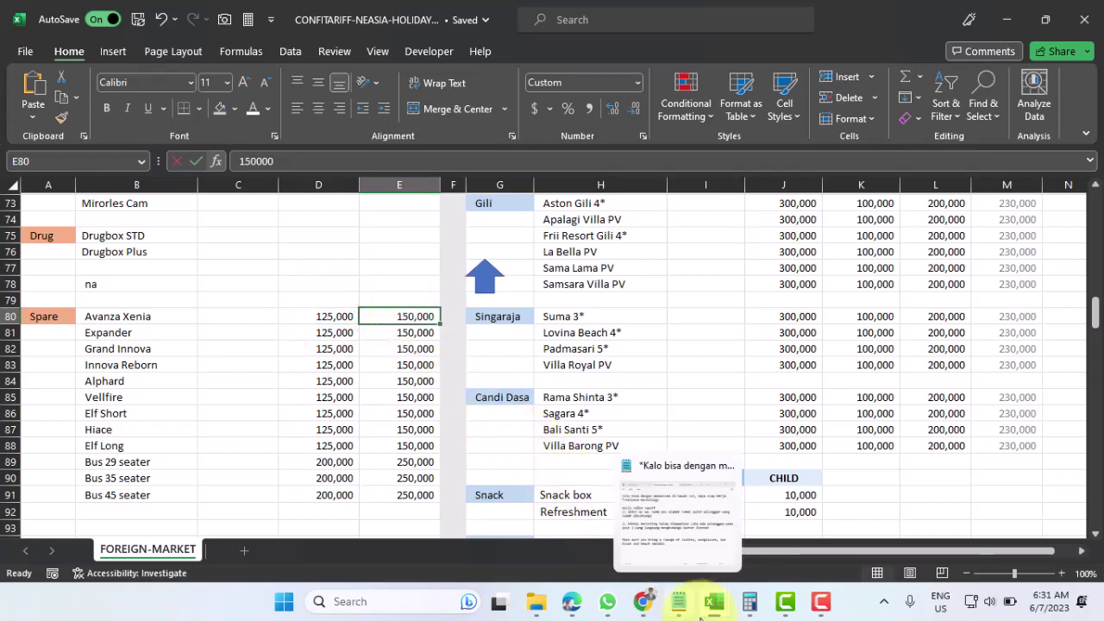
pyautogui.moveTo(713, 607)
pyautogui.click(768, 505)
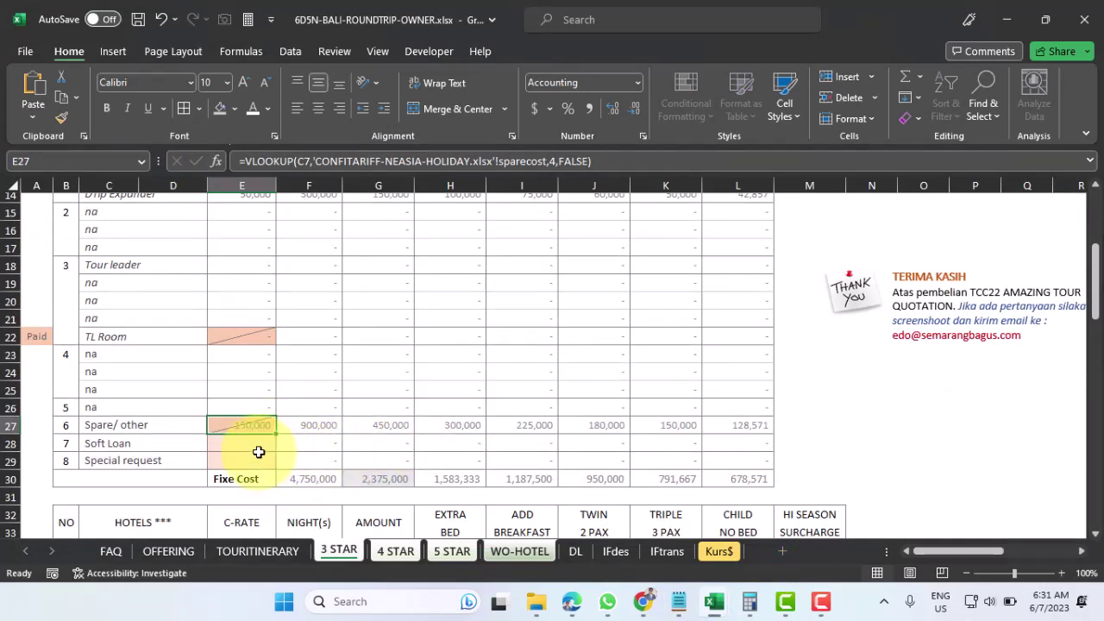
# Step: Link the Soft Loan C-RATE cell E28 to the Soft Loan amount on the FAQ sheet with =FAQ!D28
pyautogui.click(247, 444)
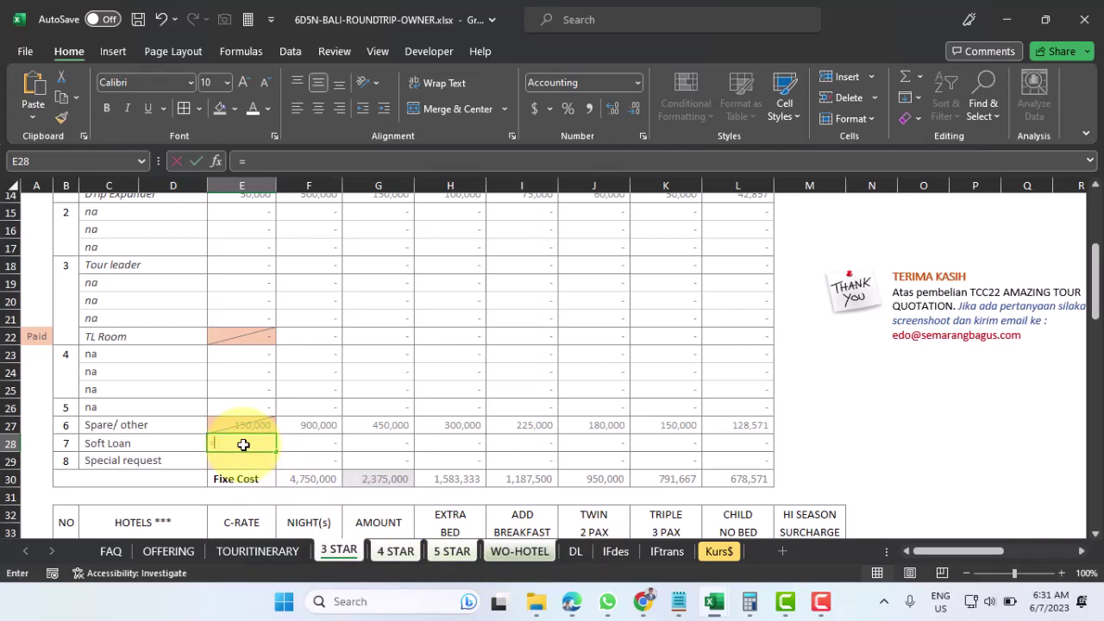
pyautogui.click(110, 552)
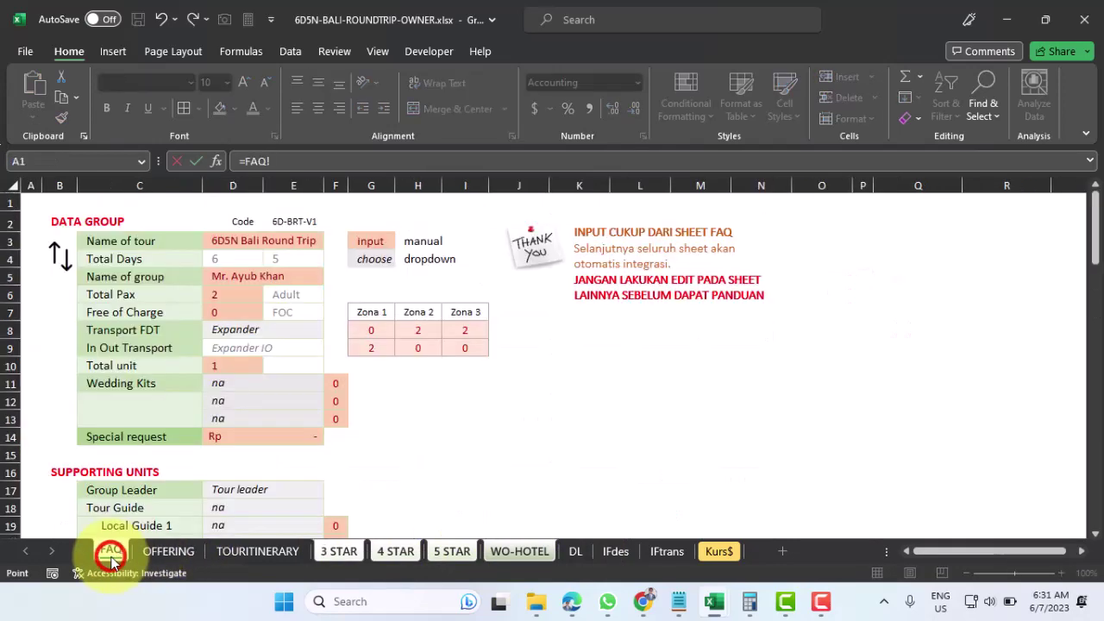
pyautogui.scroll(-6, 313, 435)
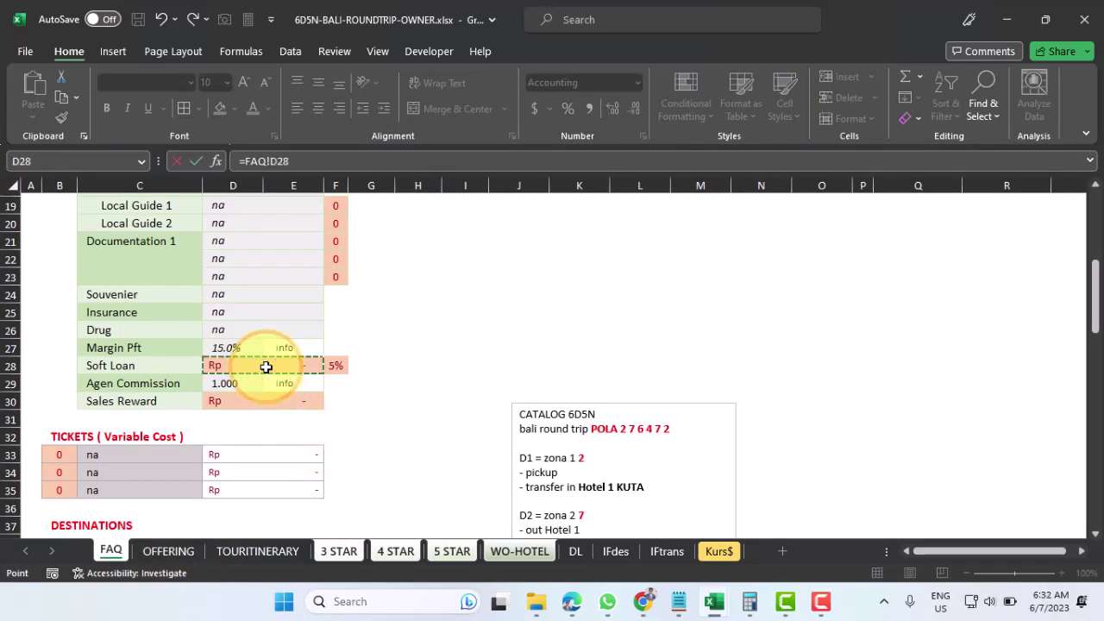
pyautogui.press('Return')
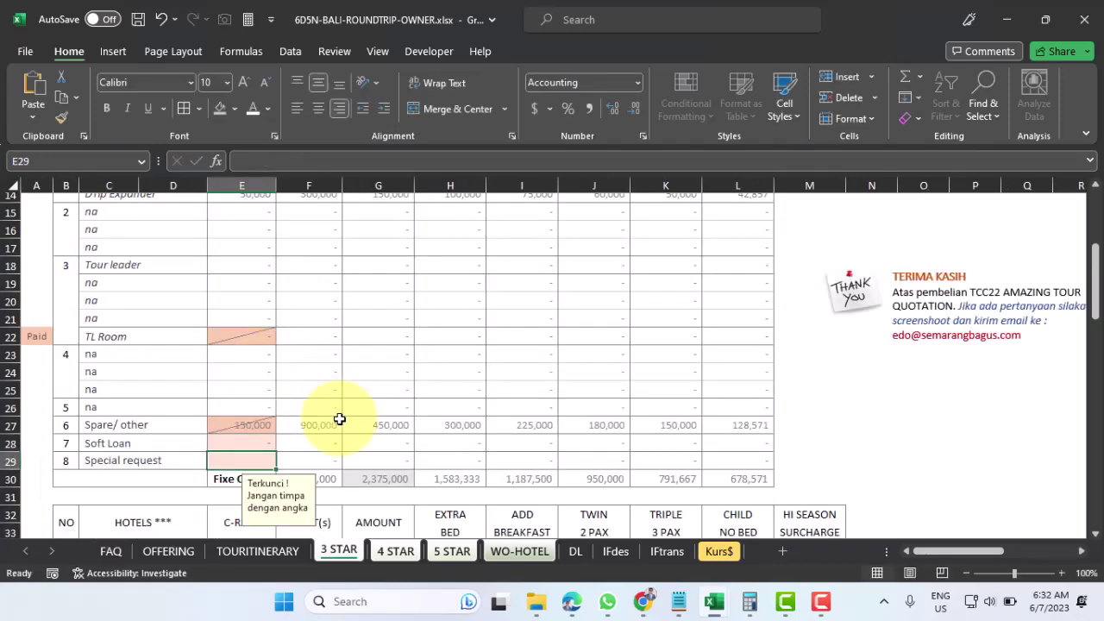
# Step: Set the Soft Loan amount in D28 of the FAQ sheet to 1000000
pyautogui.scroll(-1, 340, 423)
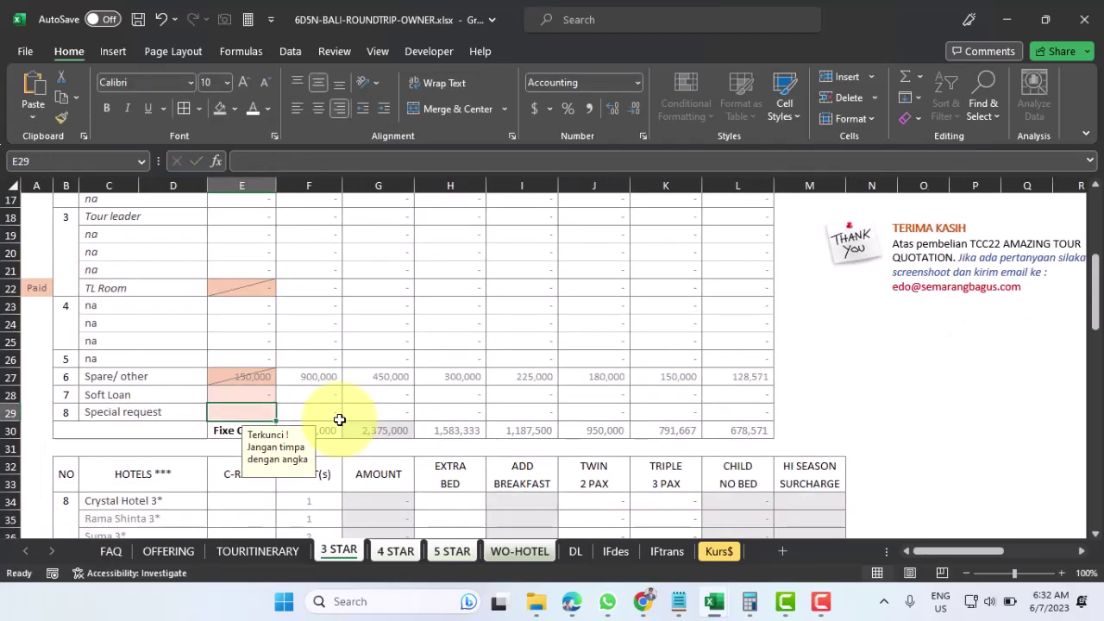
pyautogui.click(110, 552)
pyautogui.click(280, 363)
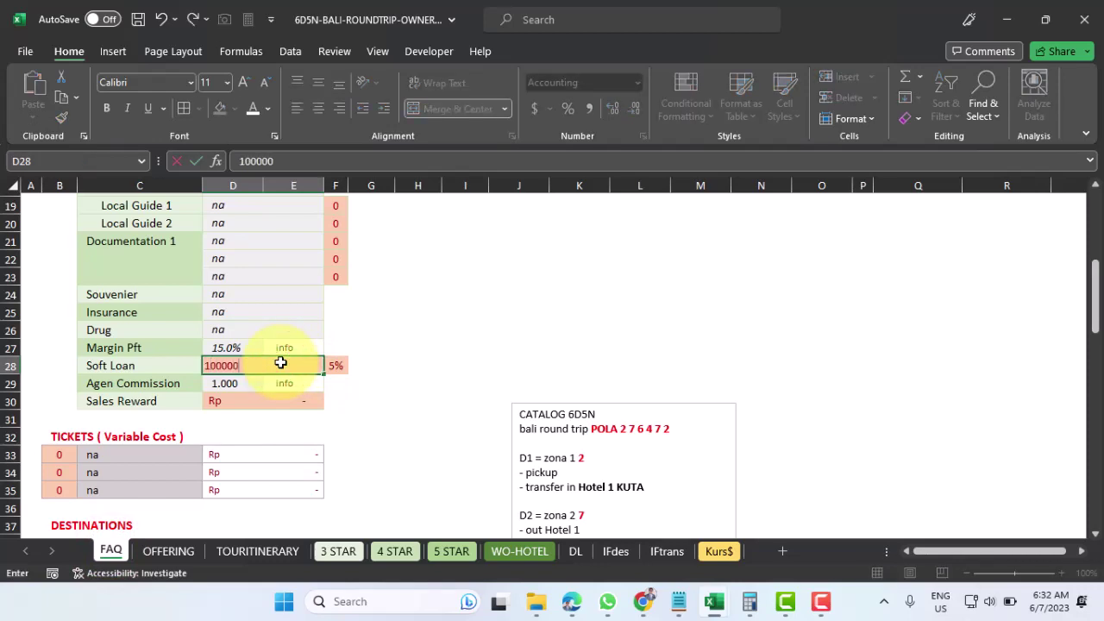
pyautogui.write('1000000')
pyautogui.press('Return')
# Step: Examine the Soft Loan amount and its share percentage on the FAQ sheet, and the Soft Loan formulas in E28 and F28 of 3 STAR
pyautogui.click(284, 365)
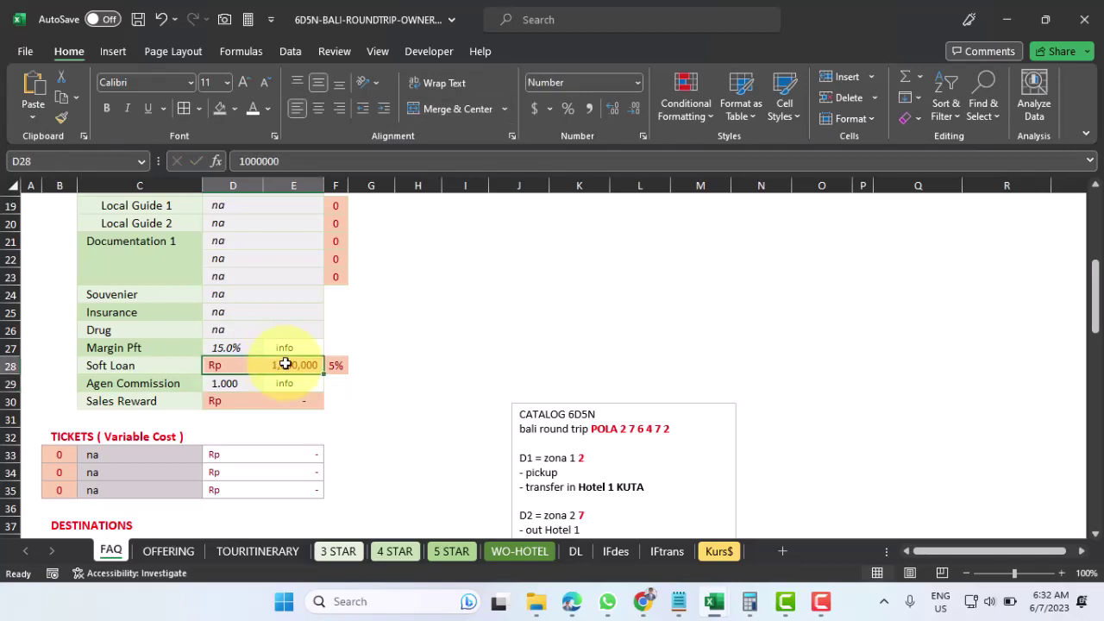
pyautogui.click(333, 366)
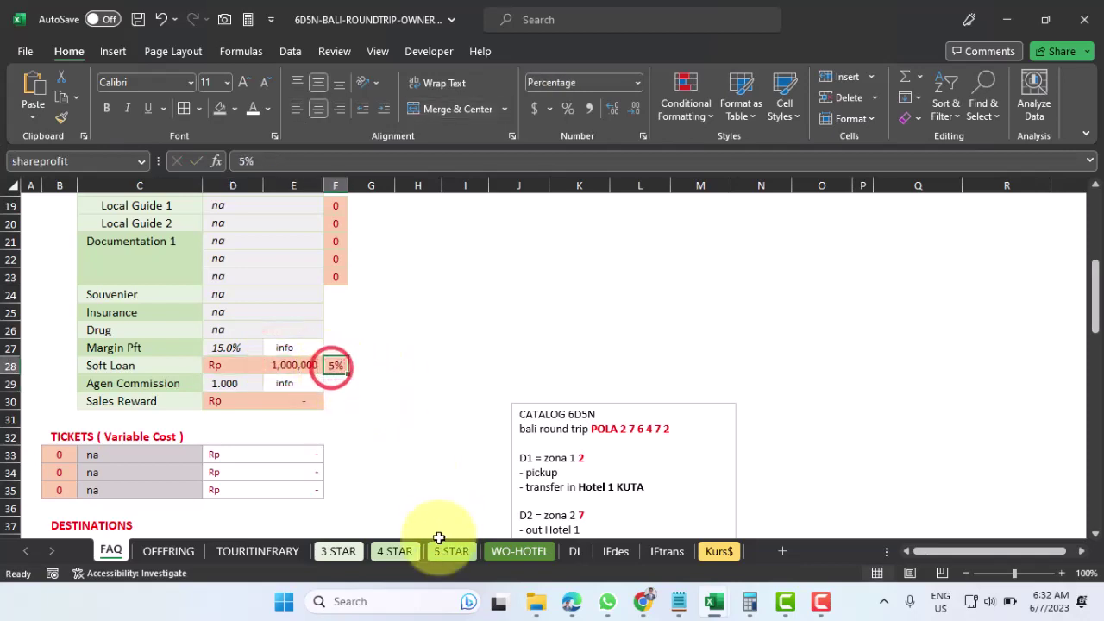
pyautogui.click(338, 550)
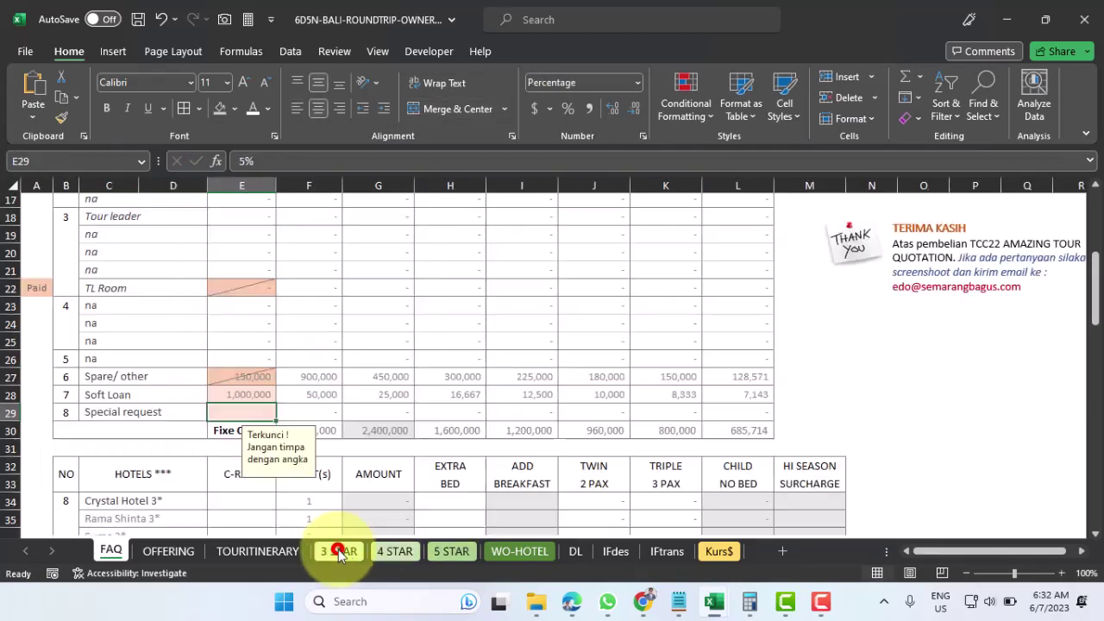
pyautogui.click(248, 395)
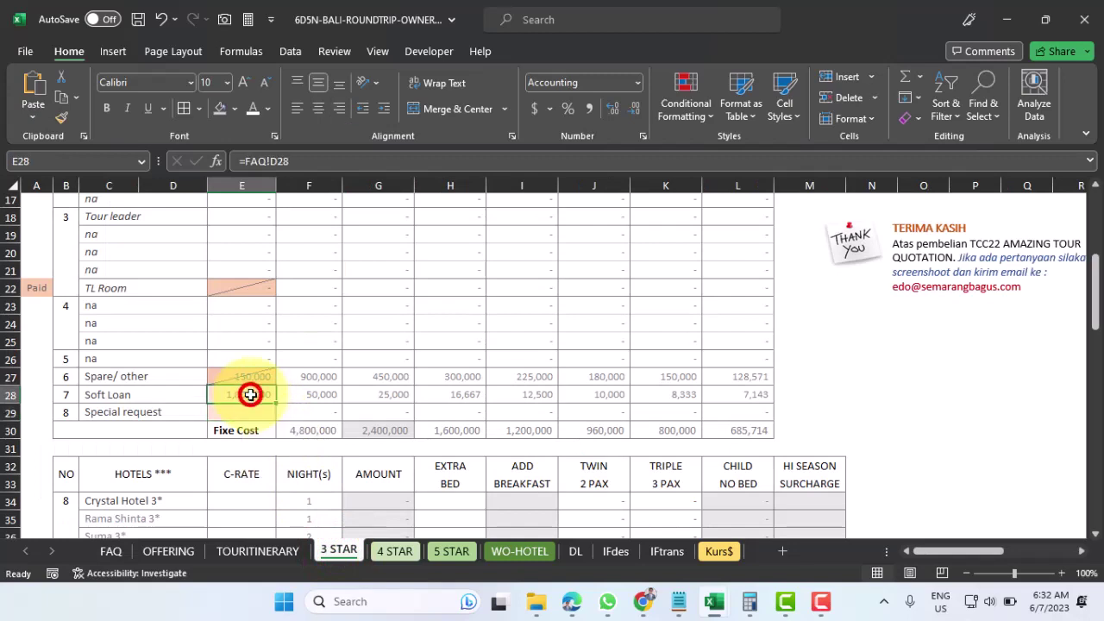
pyautogui.click(326, 395)
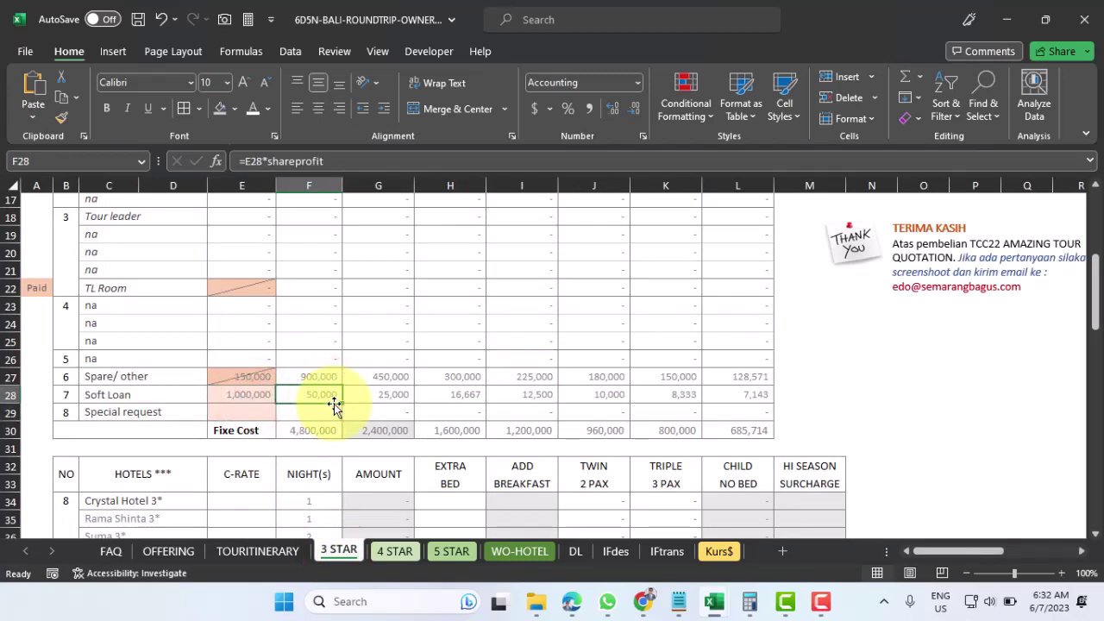
# Step: Check the Soft Loan rate in the fixed-cost tables of the 4 STAR, 5 STAR and WO-HOTEL sheets
pyautogui.click(397, 553)
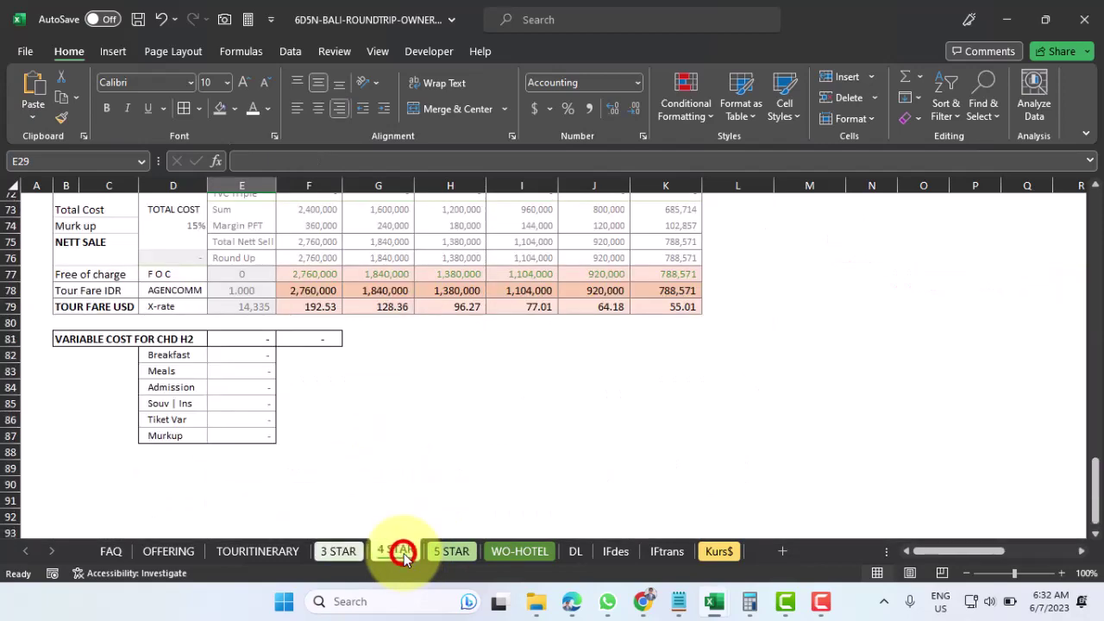
pyautogui.scroll(15, 343, 384)
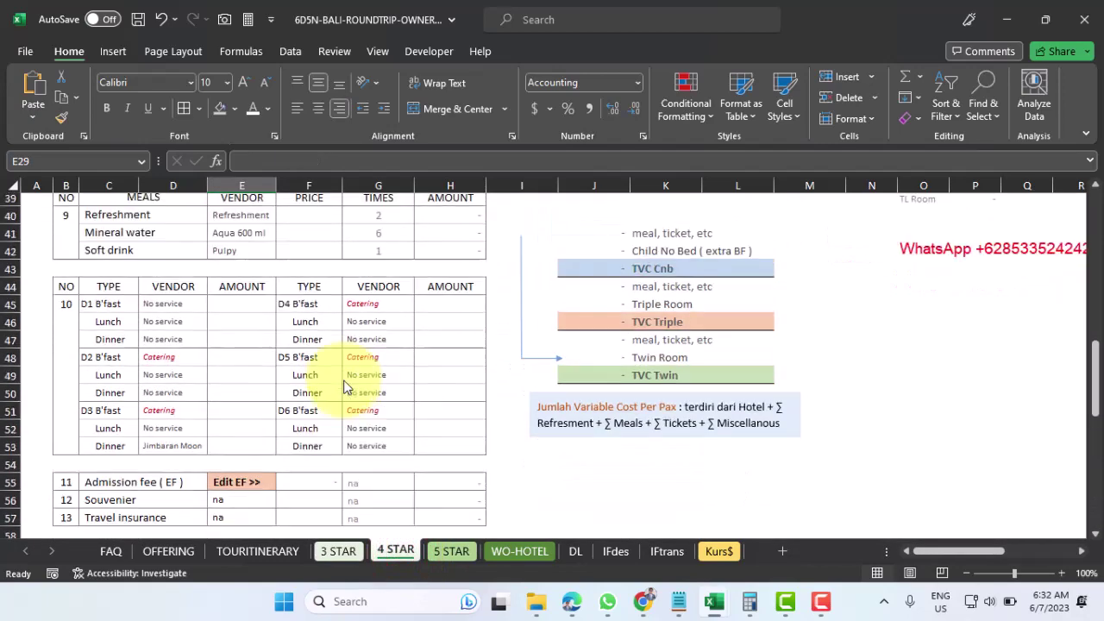
pyautogui.scroll(3, 344, 380)
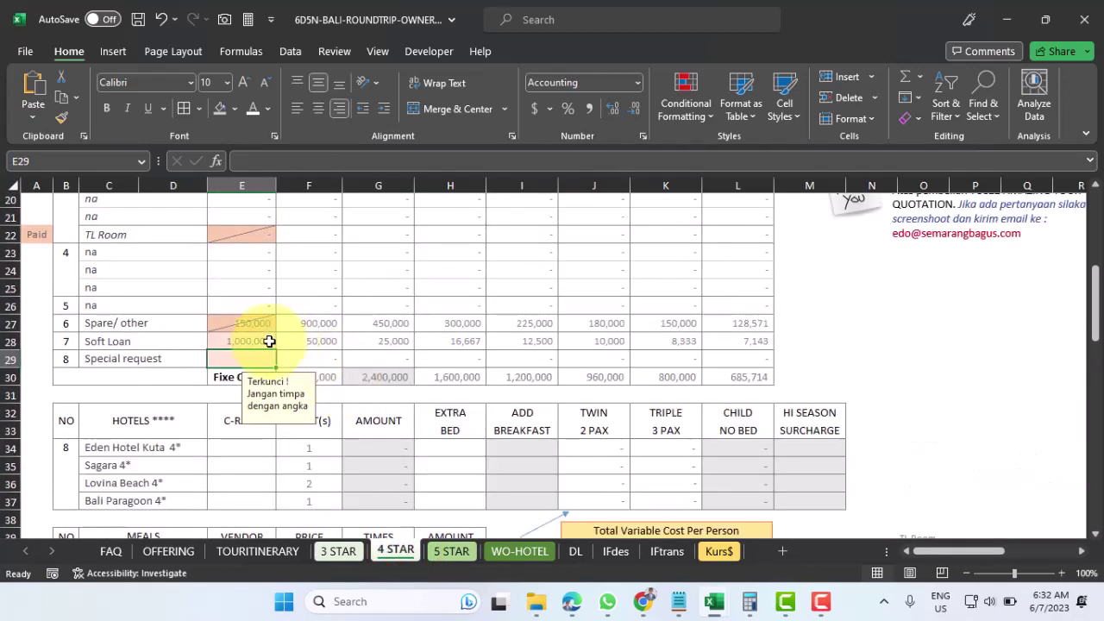
pyautogui.click(448, 553)
pyautogui.scroll(15, 375, 399)
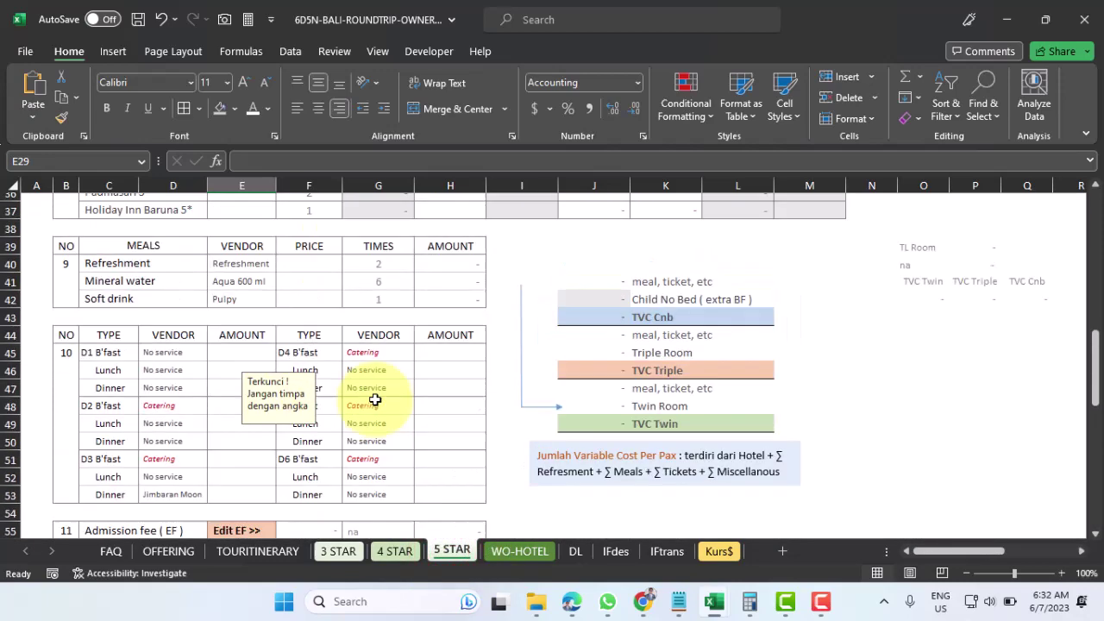
pyautogui.scroll(3, 375, 400)
pyautogui.click(246, 293)
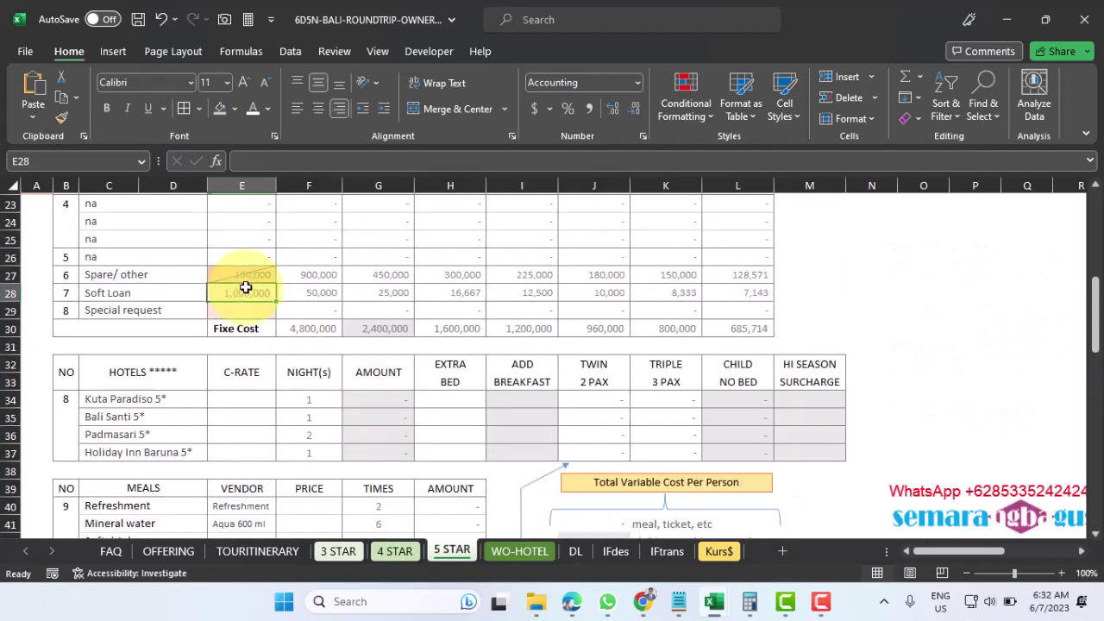
pyautogui.click(518, 551)
pyautogui.scroll(7, 245, 371)
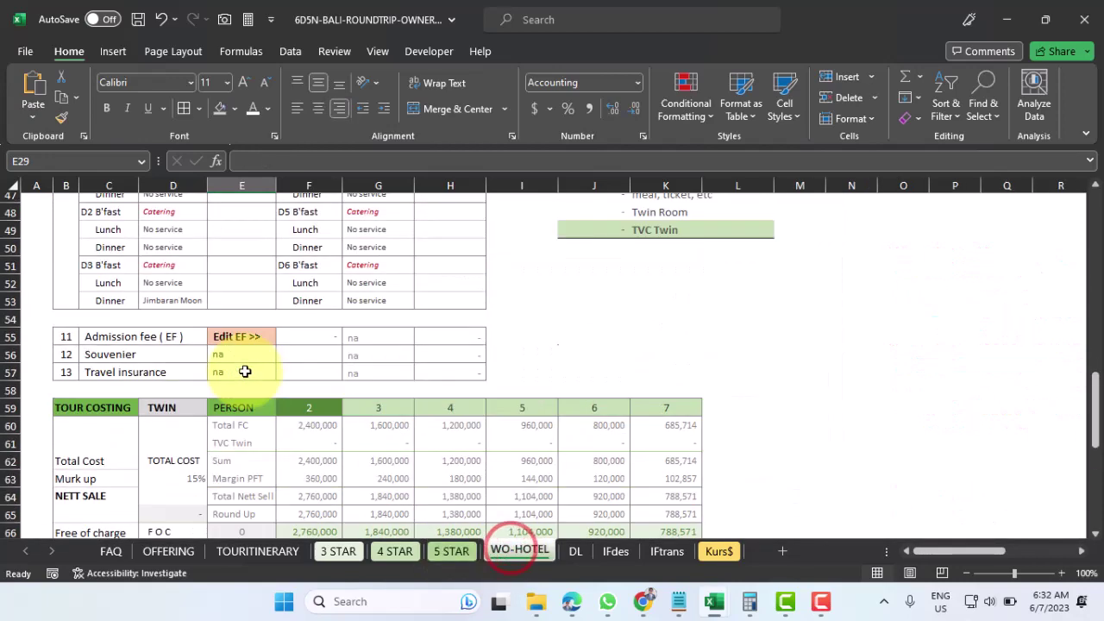
pyautogui.scroll(5, 245, 371)
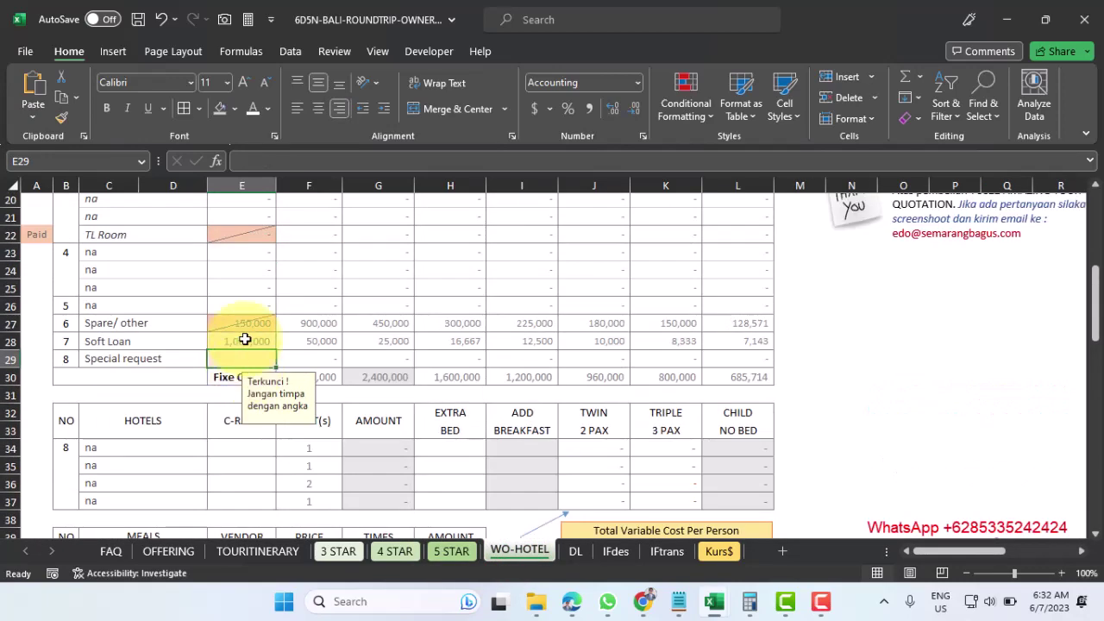
pyautogui.click(245, 339)
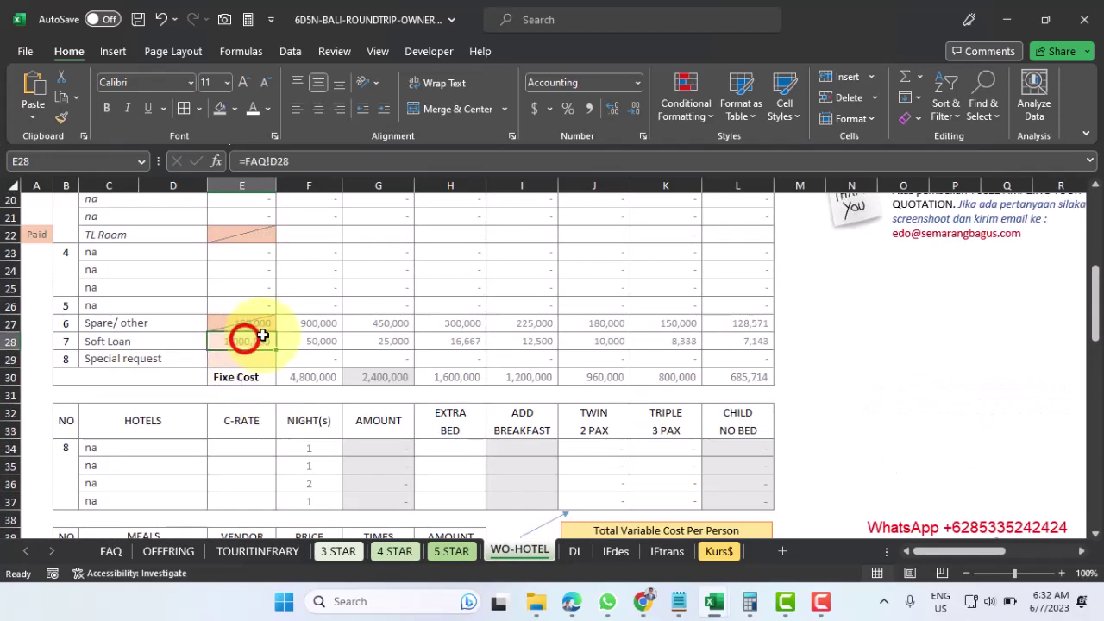
# Step: Group the sheets from 3 STAR to WO-HOTEL and link the Special request C-RATE cell E29 to the FAQ sheet with =FAQ!D14
pyautogui.click(343, 554)
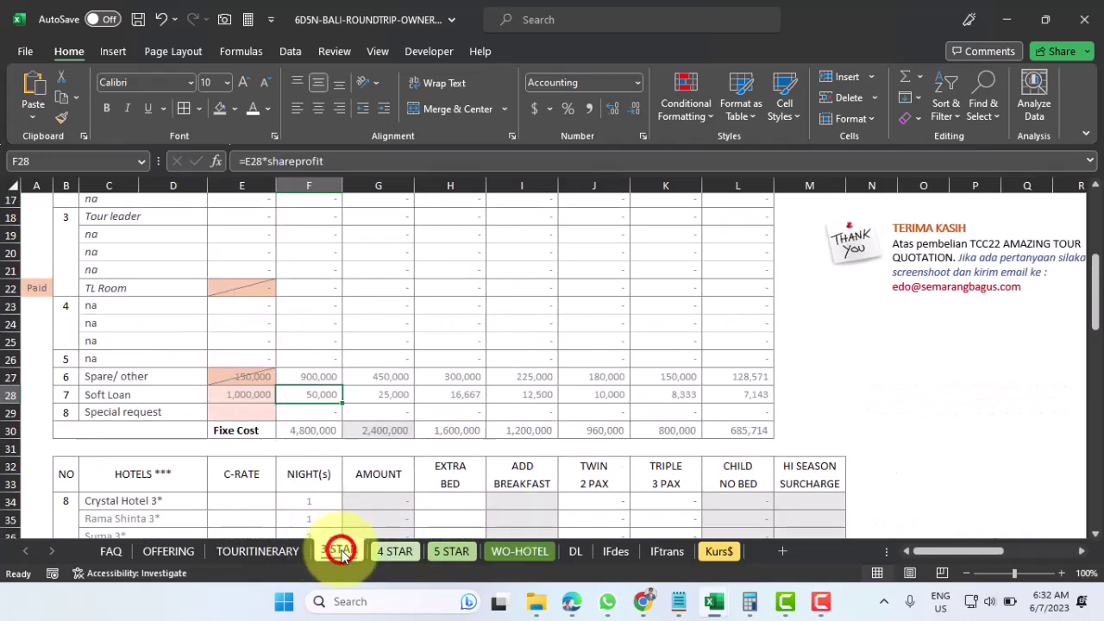
pyautogui.keyDown('shift'); pyautogui.click(525, 558); pyautogui.keyUp('shift')
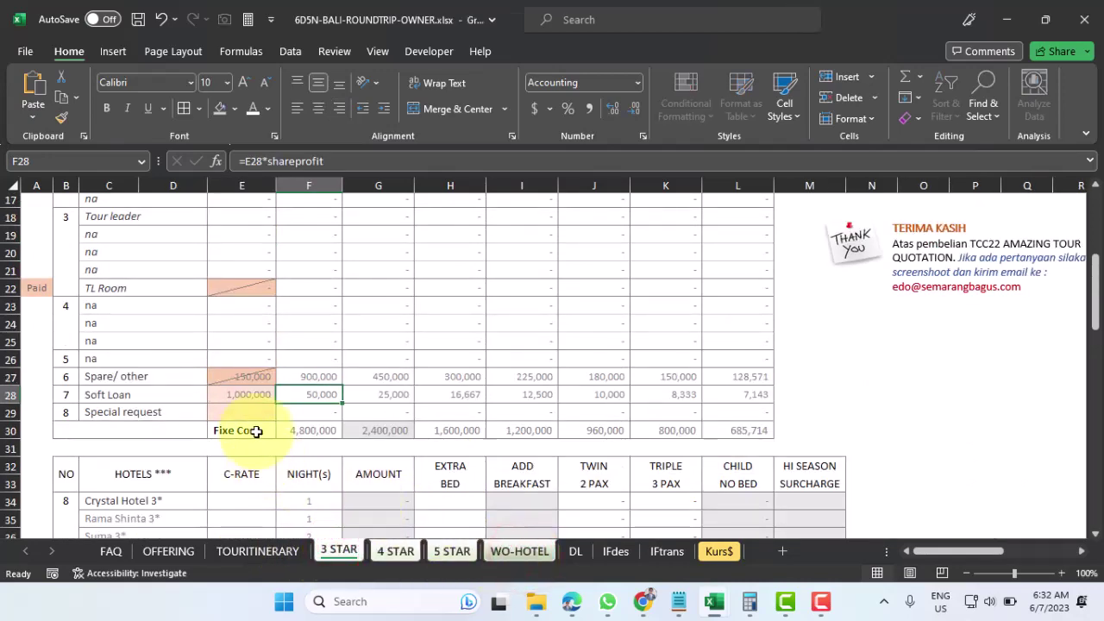
pyautogui.click(245, 409)
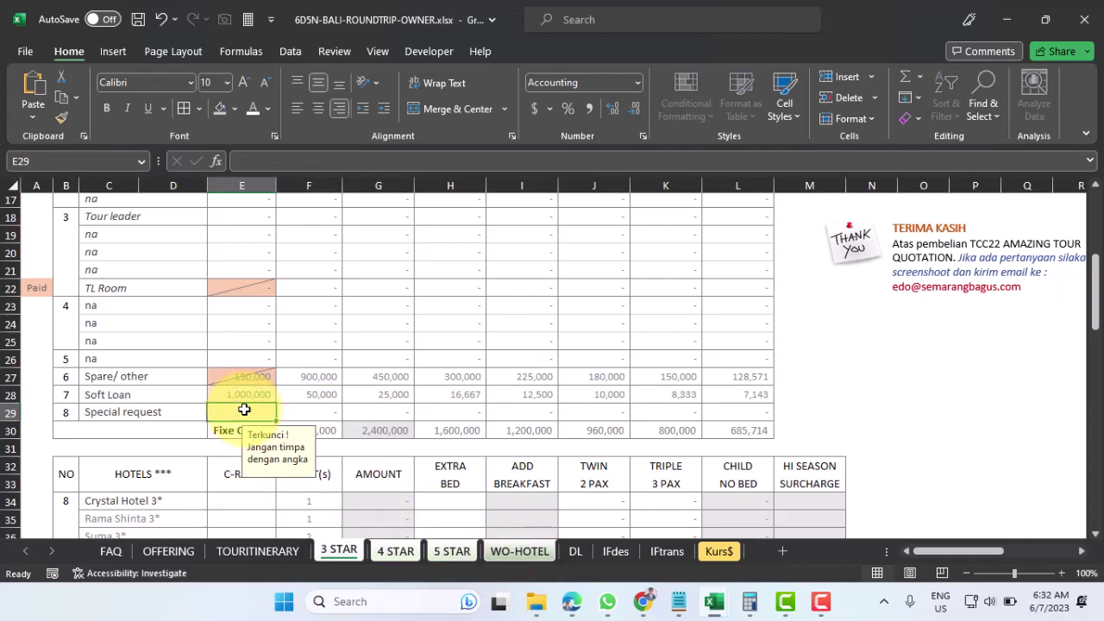
pyautogui.write('=')
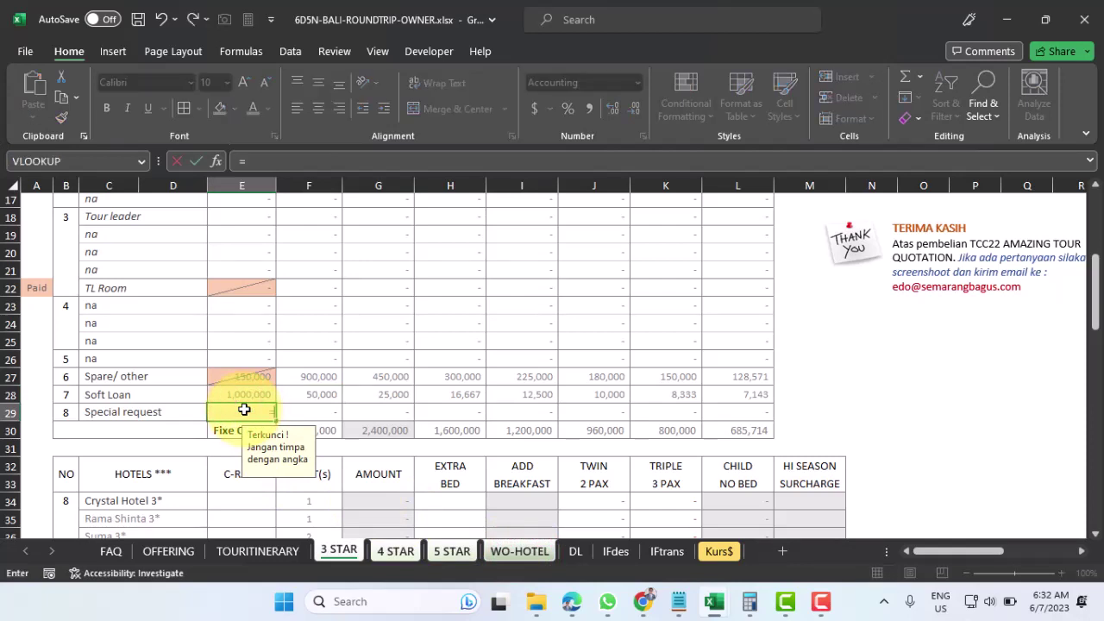
pyautogui.click(111, 550)
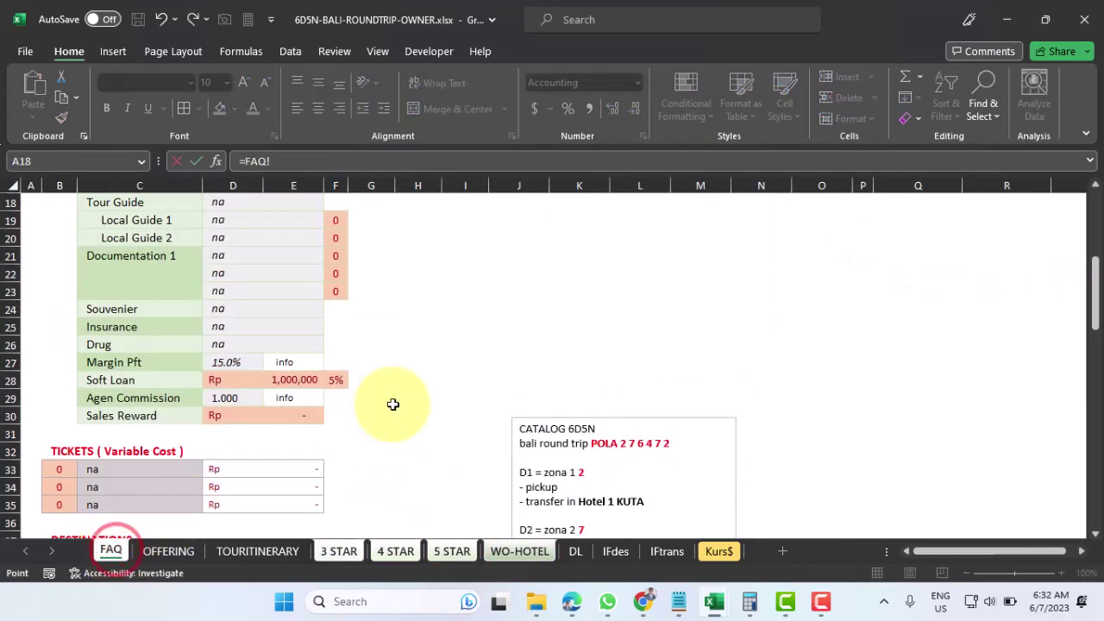
pyautogui.scroll(5, 269, 411)
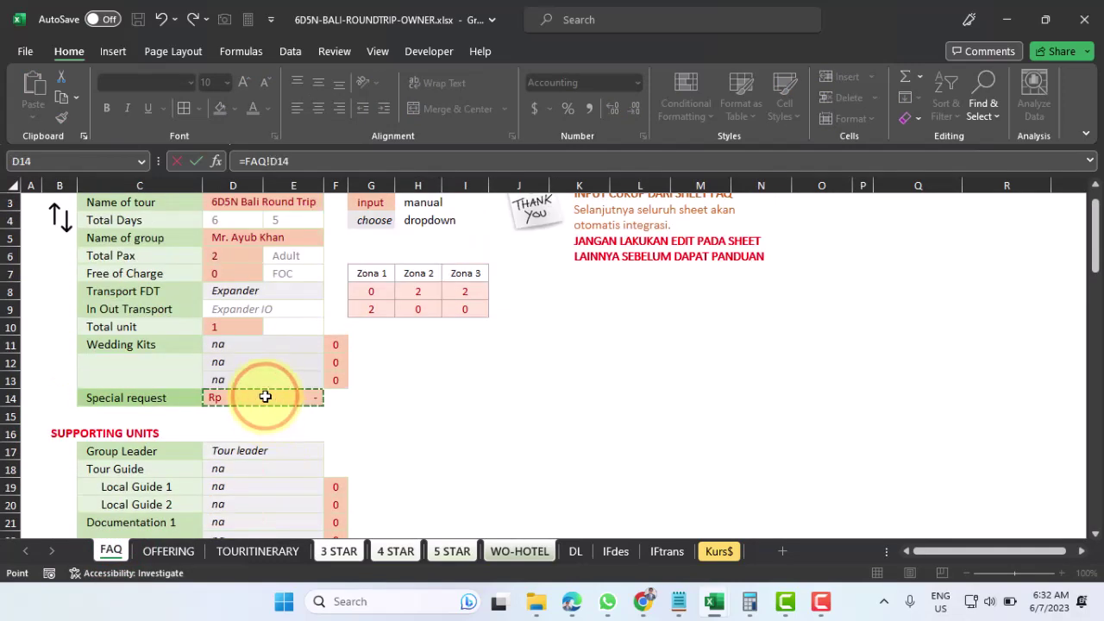
pyautogui.press('Return')
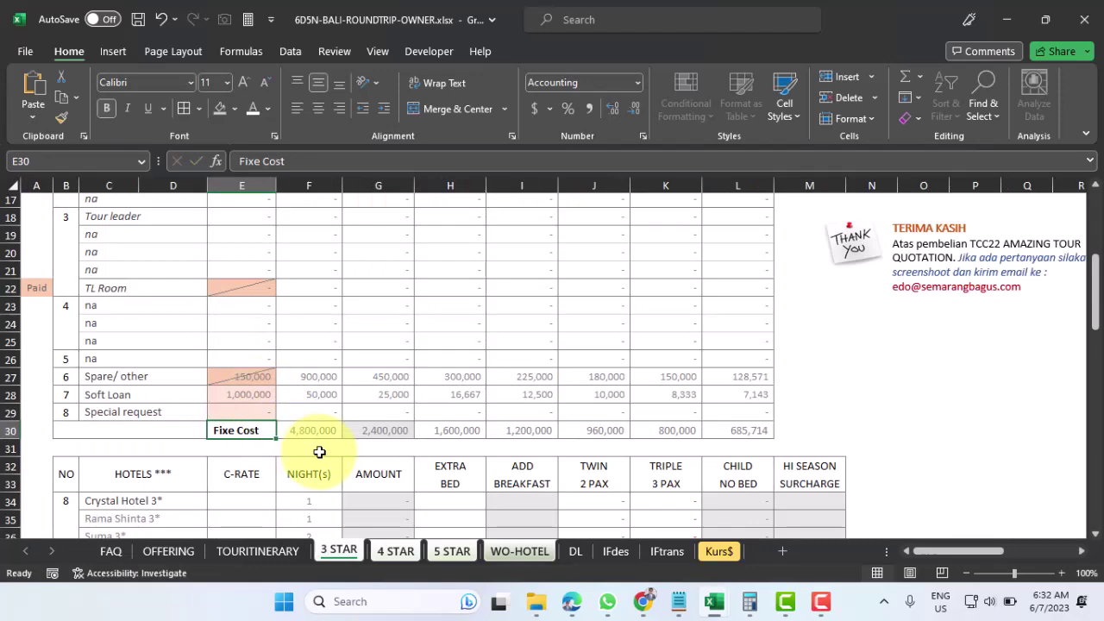
# Step: Set the Special request amount in D14 of the FAQ sheet to 500000
pyautogui.click(243, 412)
pyautogui.click(111, 551)
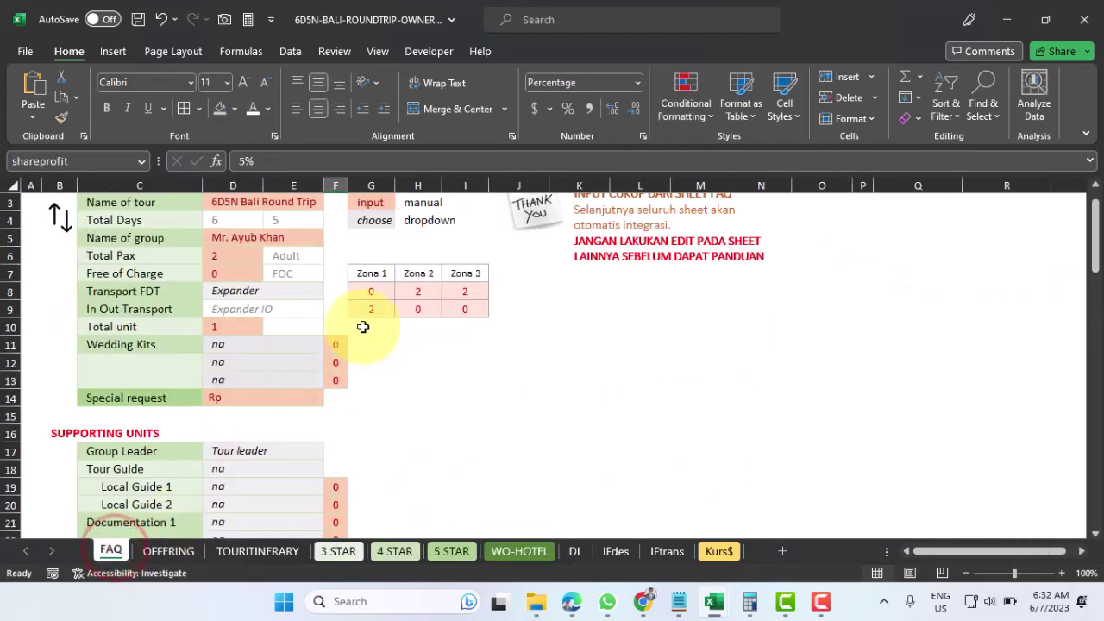
pyautogui.scroll(1, 259, 362)
pyautogui.scroll(-3, 216, 394)
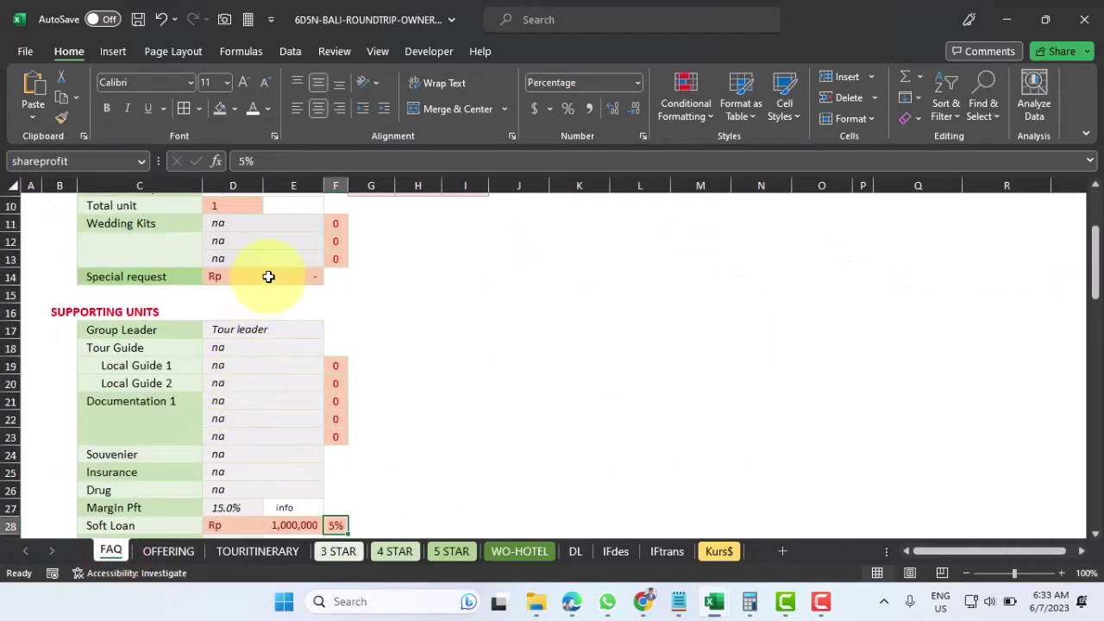
pyautogui.click(268, 276)
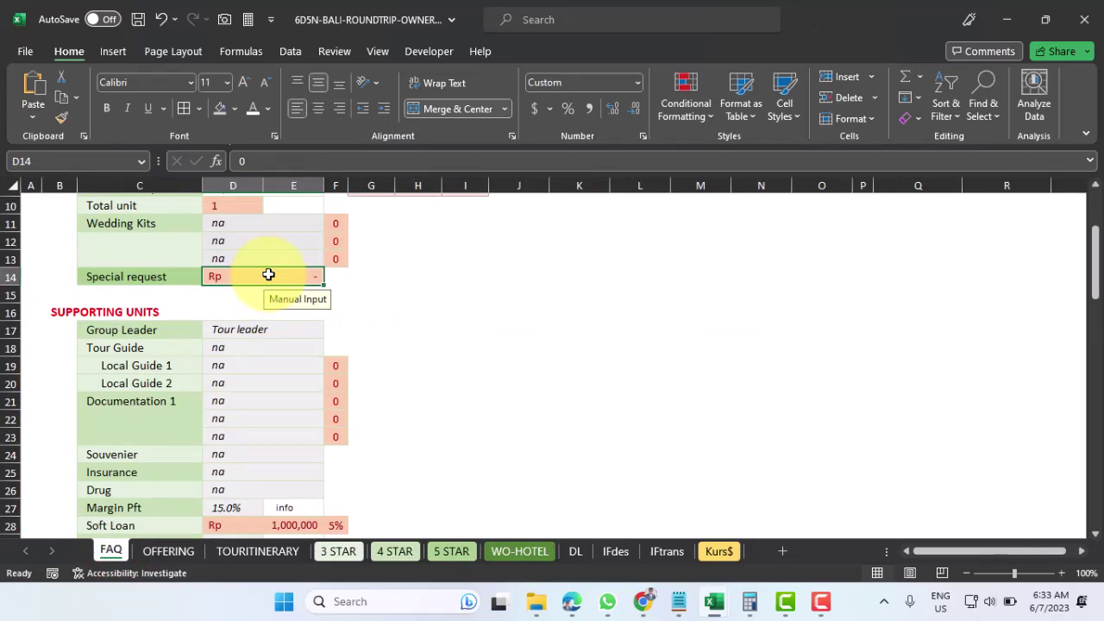
pyautogui.write('500000')
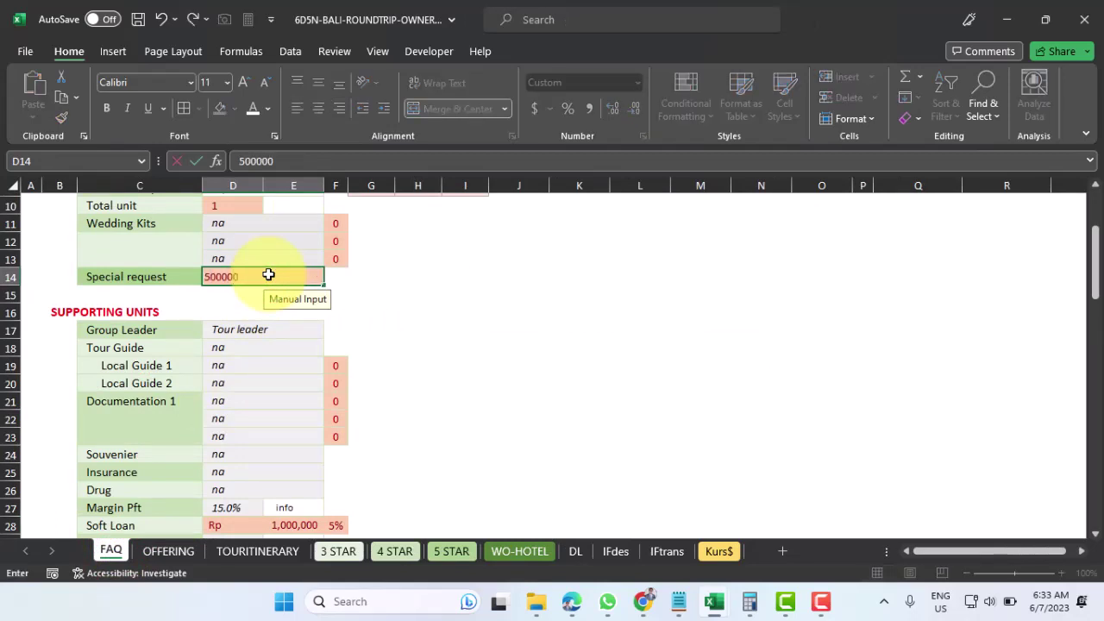
pyautogui.press('Return')
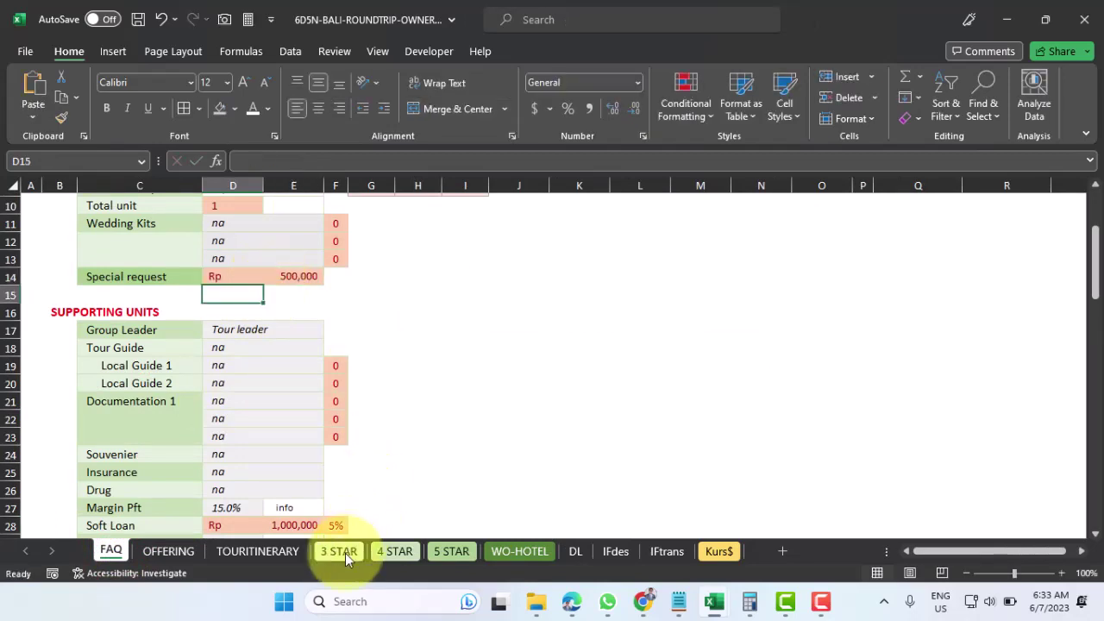
# Step: Check the Special request rate and its link on the 3 STAR, 4 STAR, 5 STAR and WO-HOTEL sheets, returning to 3 STAR
pyautogui.click(339, 553)
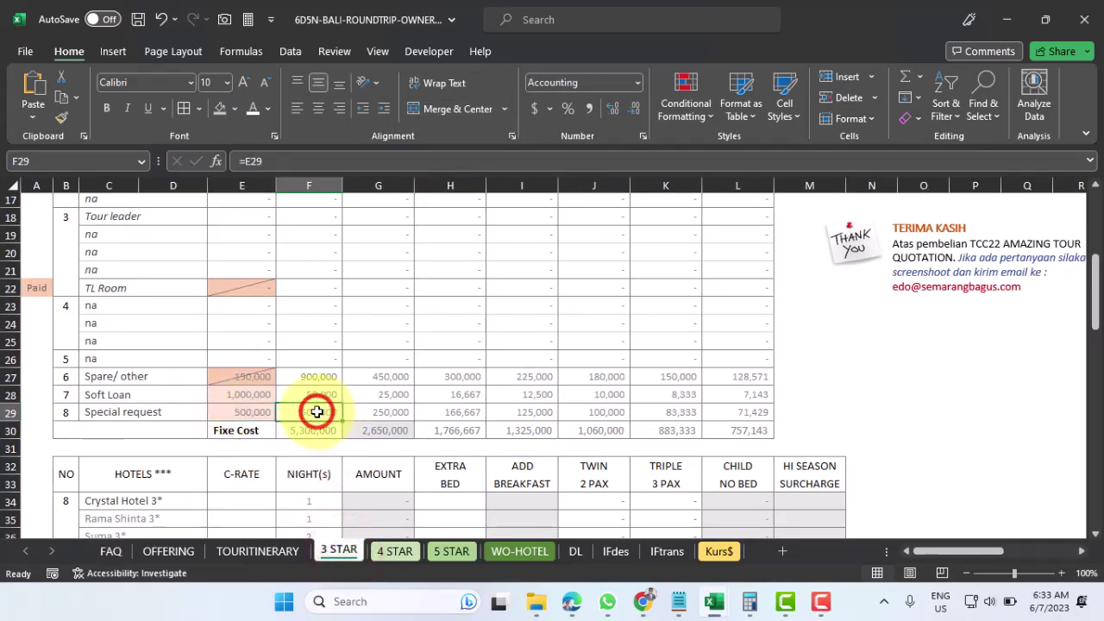
pyautogui.click(394, 550)
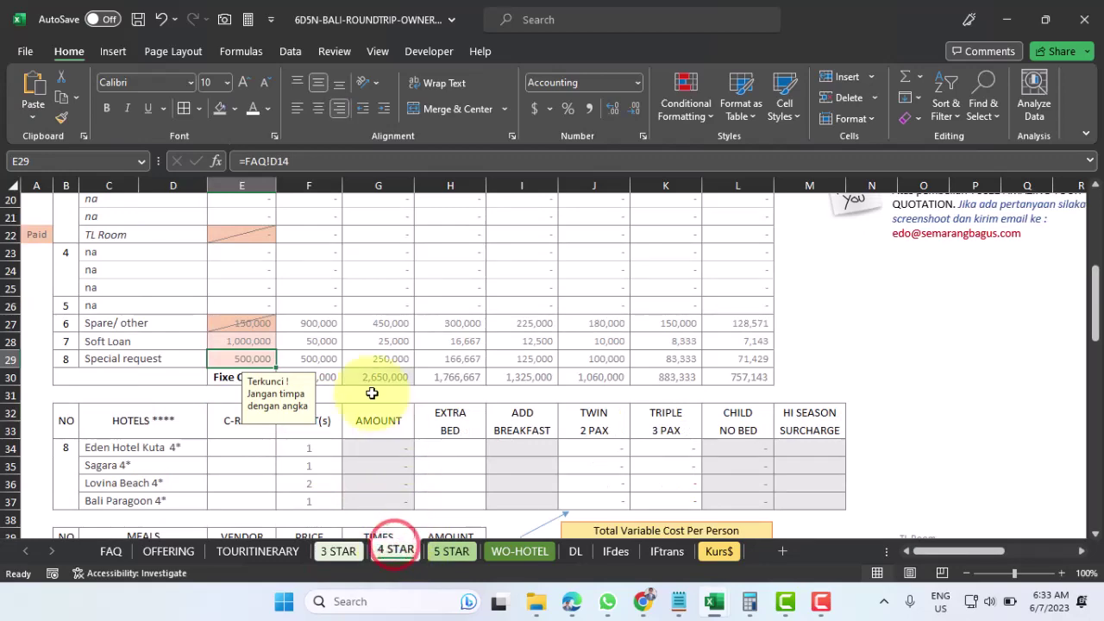
pyautogui.click(451, 556)
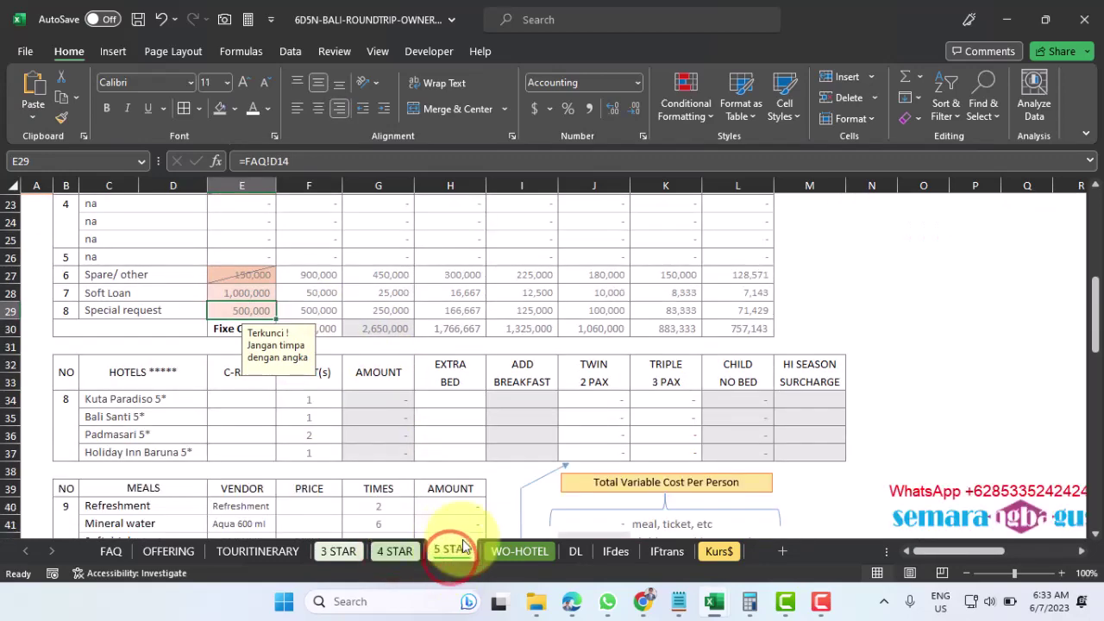
pyautogui.click(519, 551)
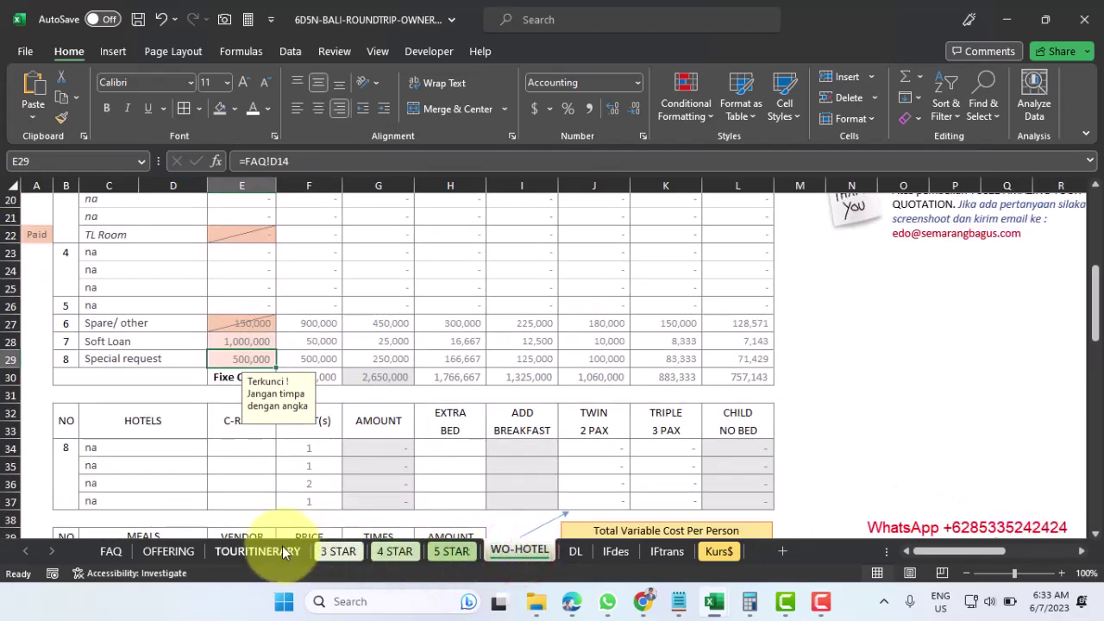
pyautogui.click(339, 552)
pyautogui.click(259, 413)
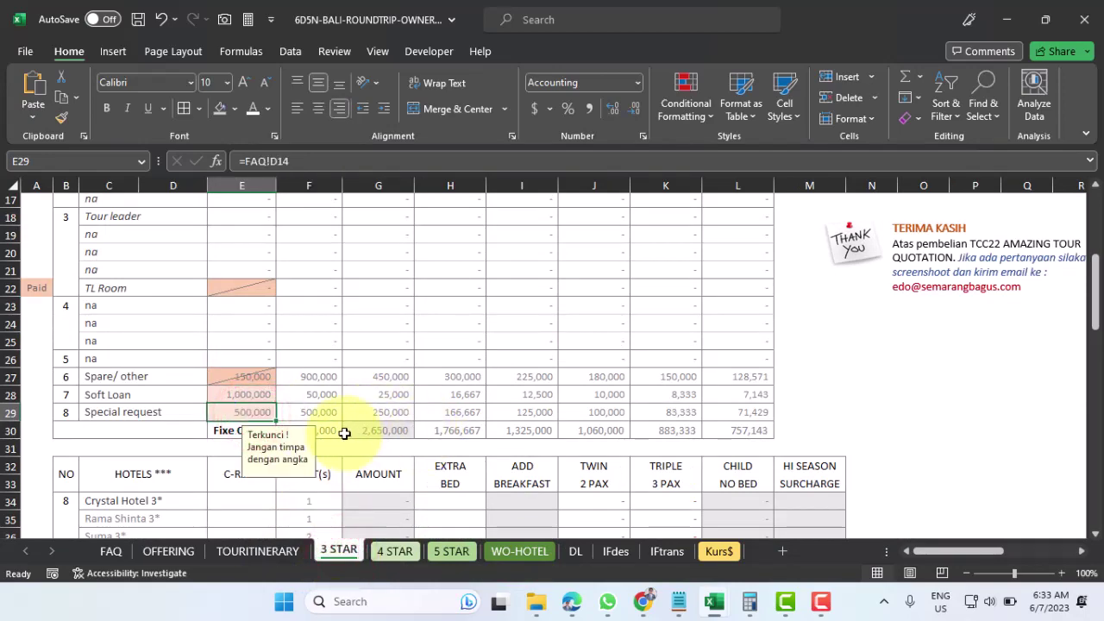
# Step: Inspect the TL Room rate formula in E22 of the 3 STAR sheet and view the hotel table below the fixed costs
pyautogui.scroll(2, 371, 416)
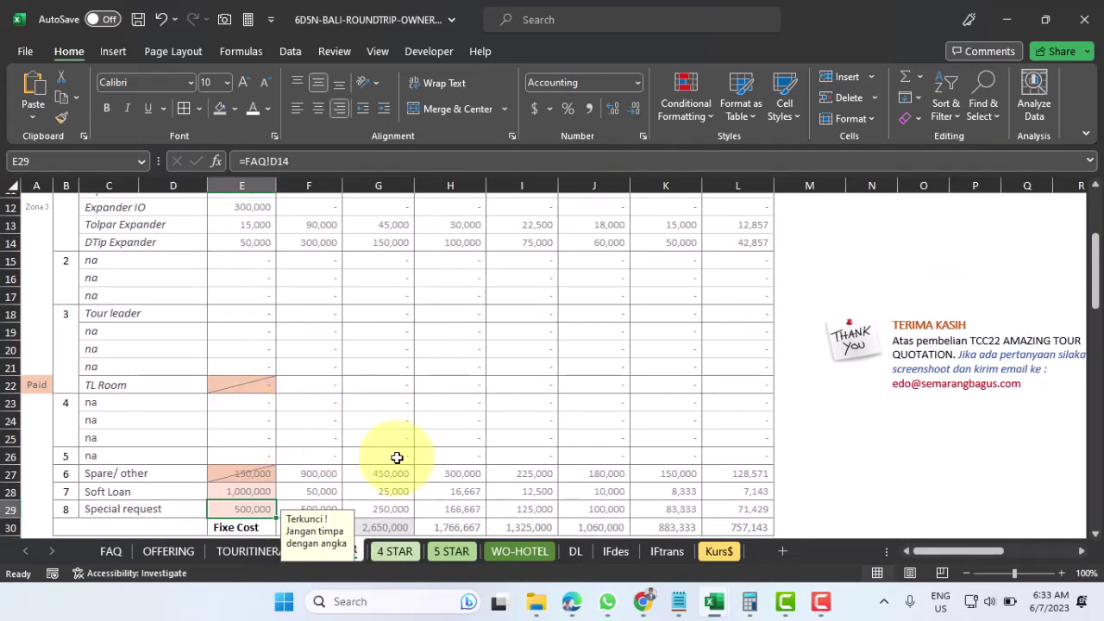
pyautogui.click(247, 383)
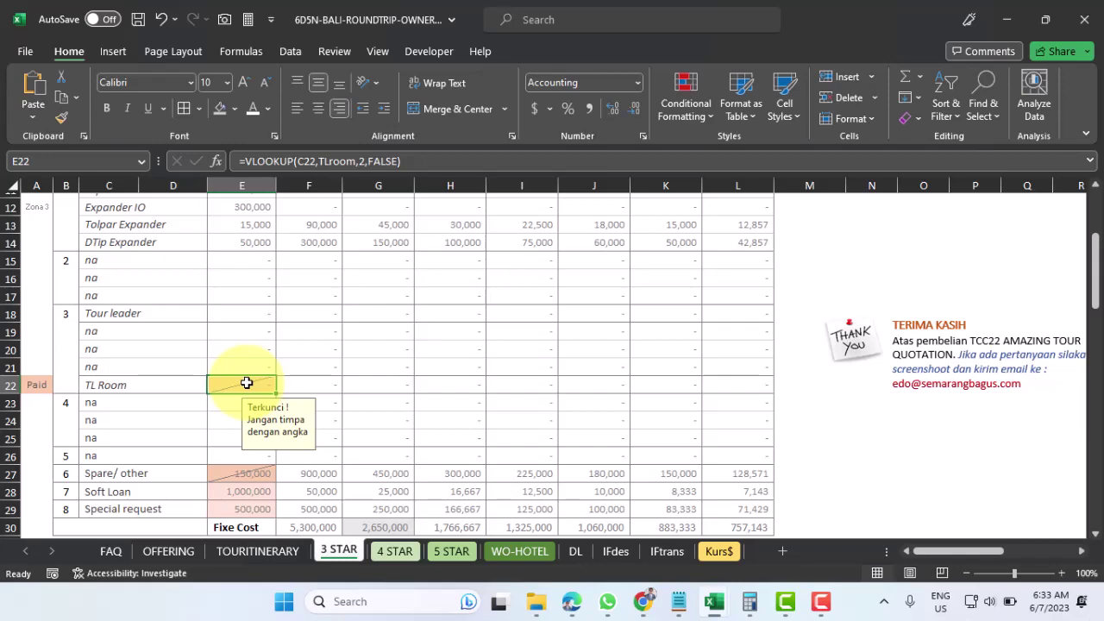
pyautogui.scroll(-3, 288, 455)
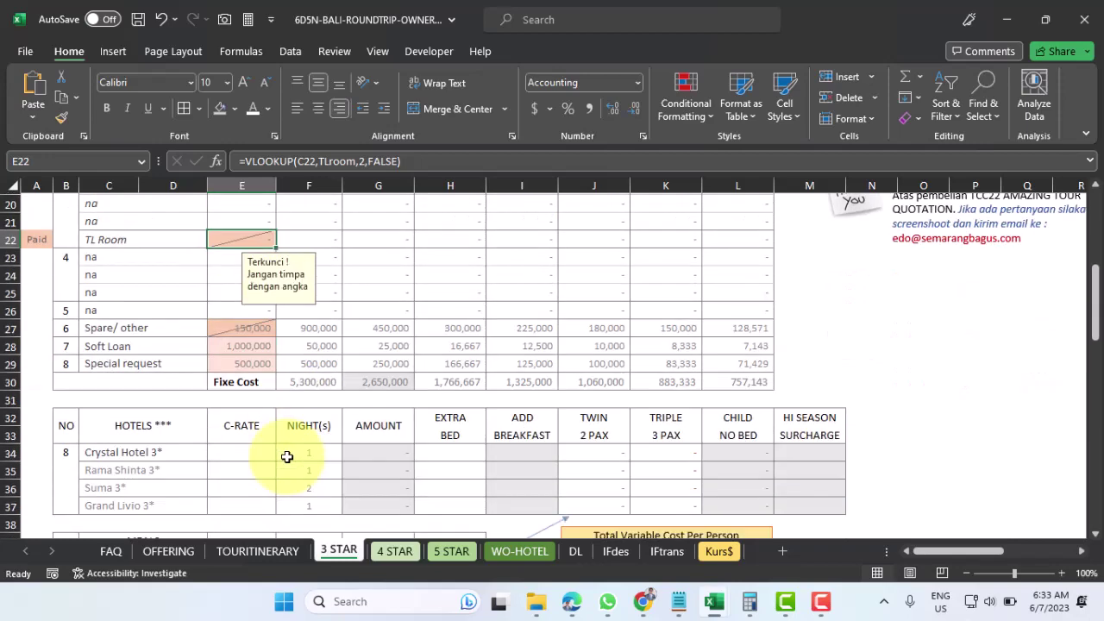
# Step: Enter trial C-RATE values of 10, 5, 5 and 12 for the four 3-star hotels in E34:E37
pyautogui.click(246, 406)
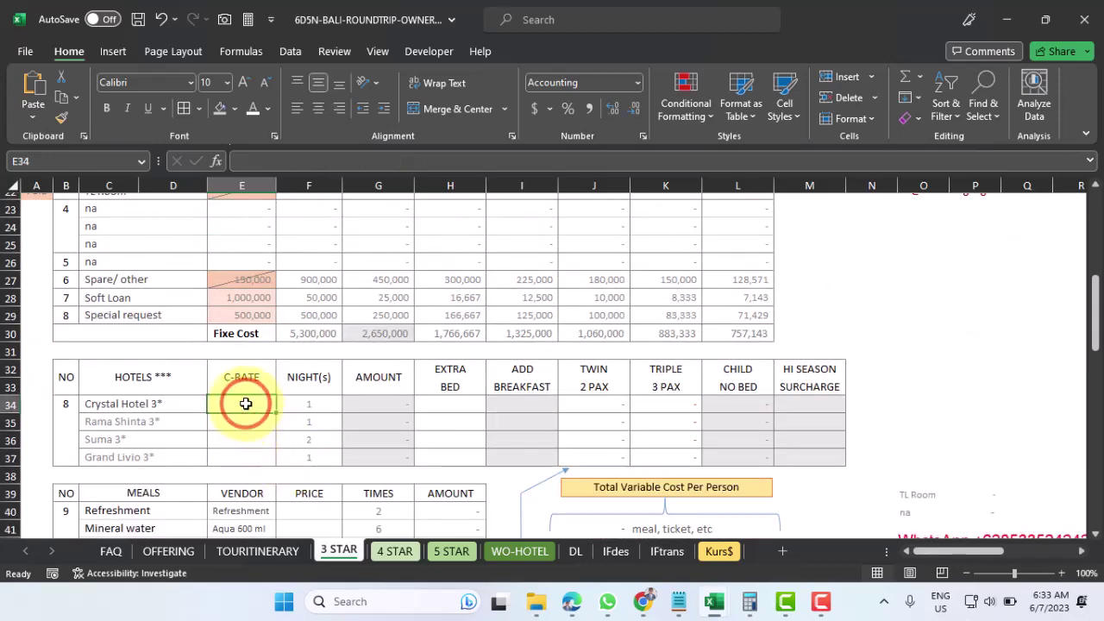
pyautogui.write('10')
pyautogui.press('Return')
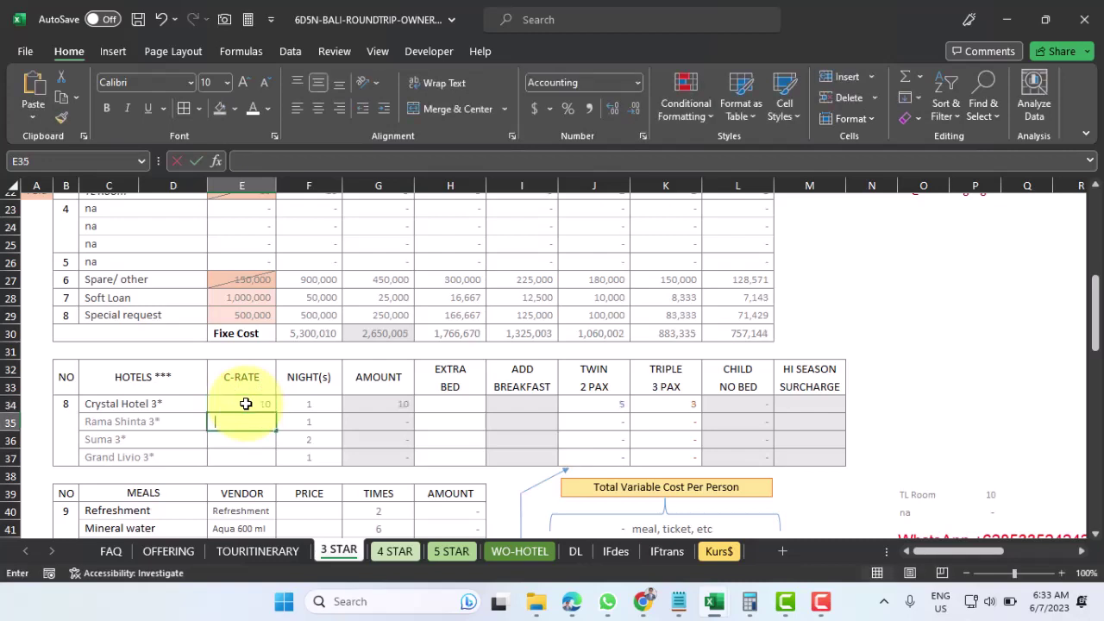
pyautogui.write('5')
pyautogui.press('Return')
pyautogui.write('5')
pyautogui.press('Return')
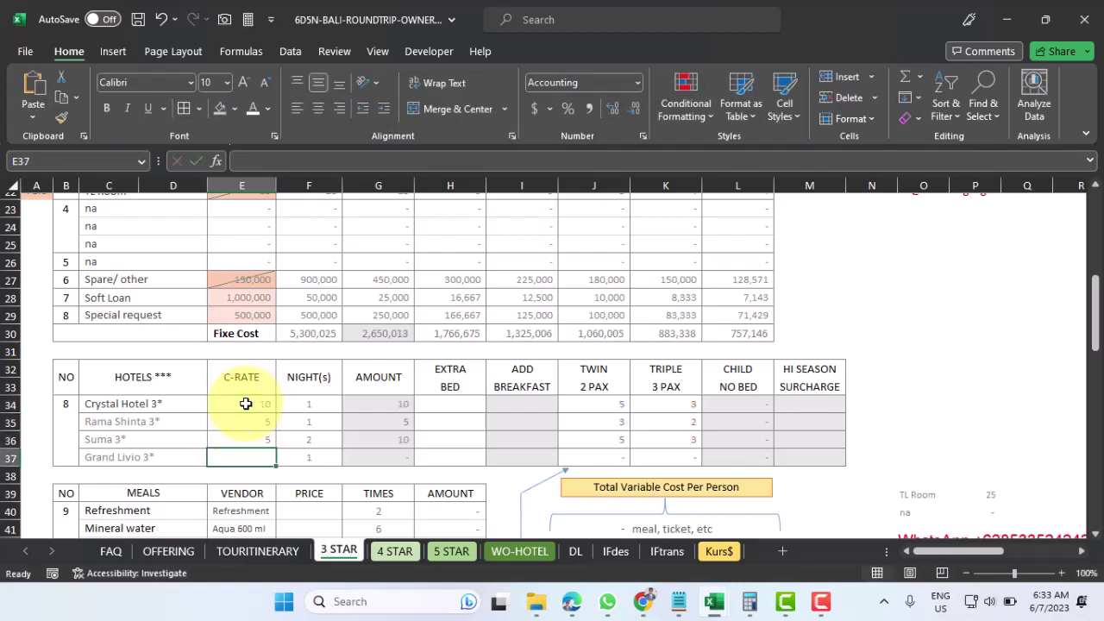
pyautogui.write('12')
pyautogui.press('Return')
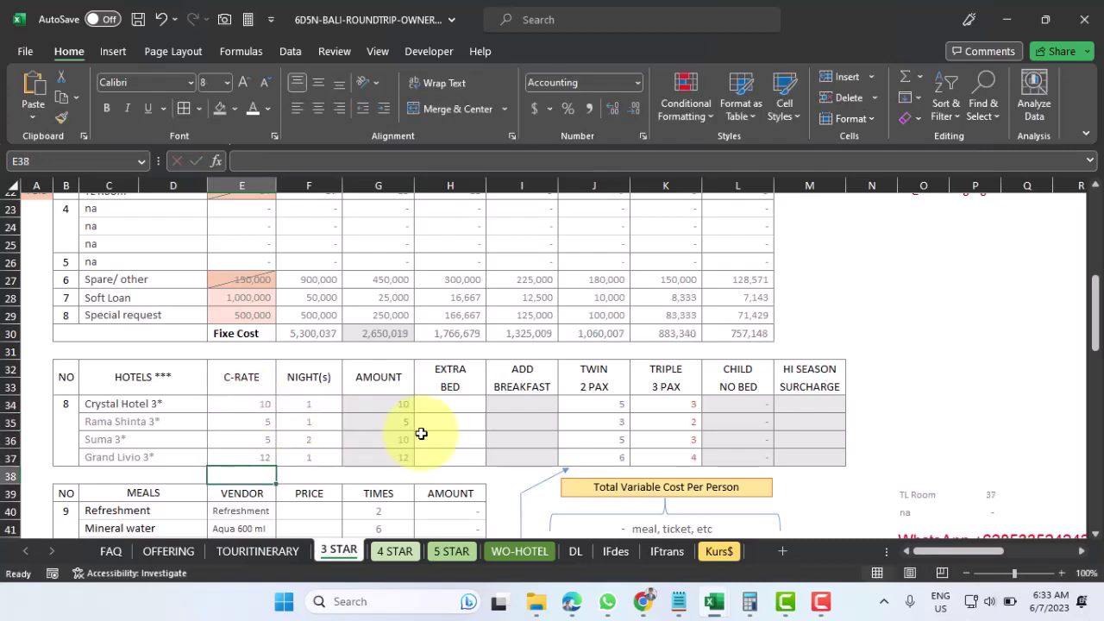
# Step: Check the sum of the hotel amounts in G34:G37 against the TL Room row and its lookup formula in E22
pyautogui.moveTo(400, 402); pyautogui.dragTo(401, 459)
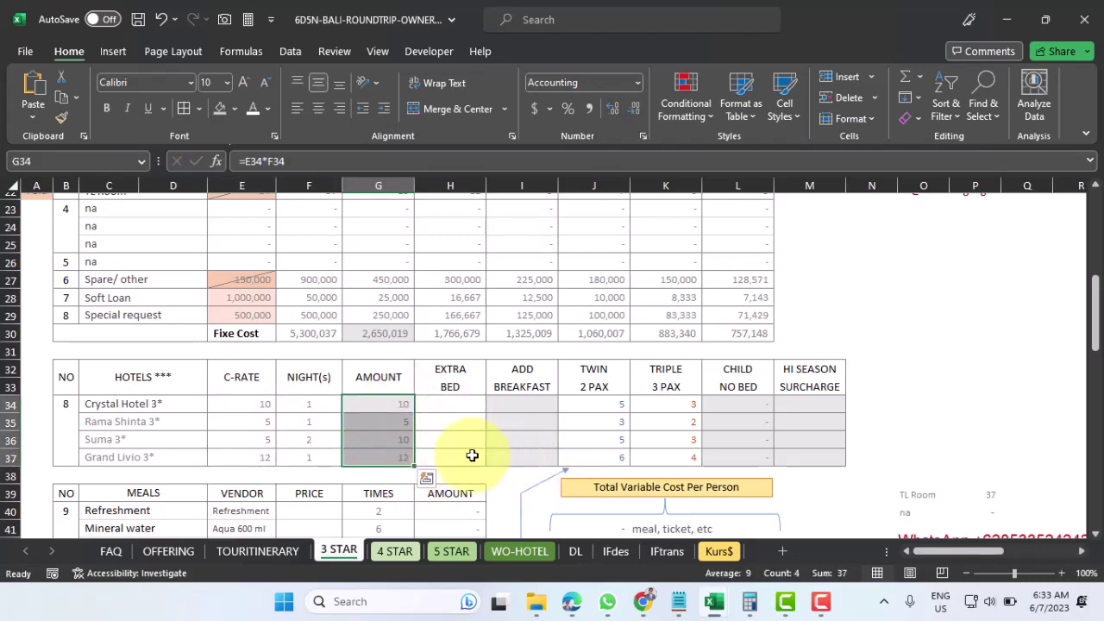
pyautogui.scroll(2, 397, 447)
pyautogui.scroll(1, 391, 448)
pyautogui.click(261, 336)
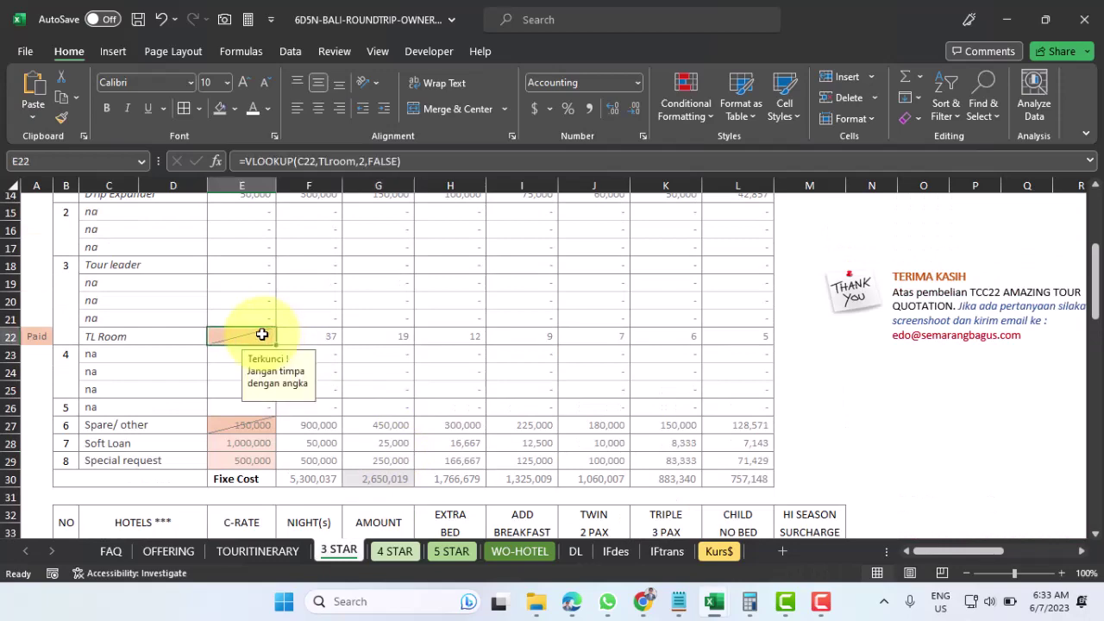
# Step: Clear the trial C-RATE values from the hotel cells E34:E37
pyautogui.scroll(-3, 534, 380)
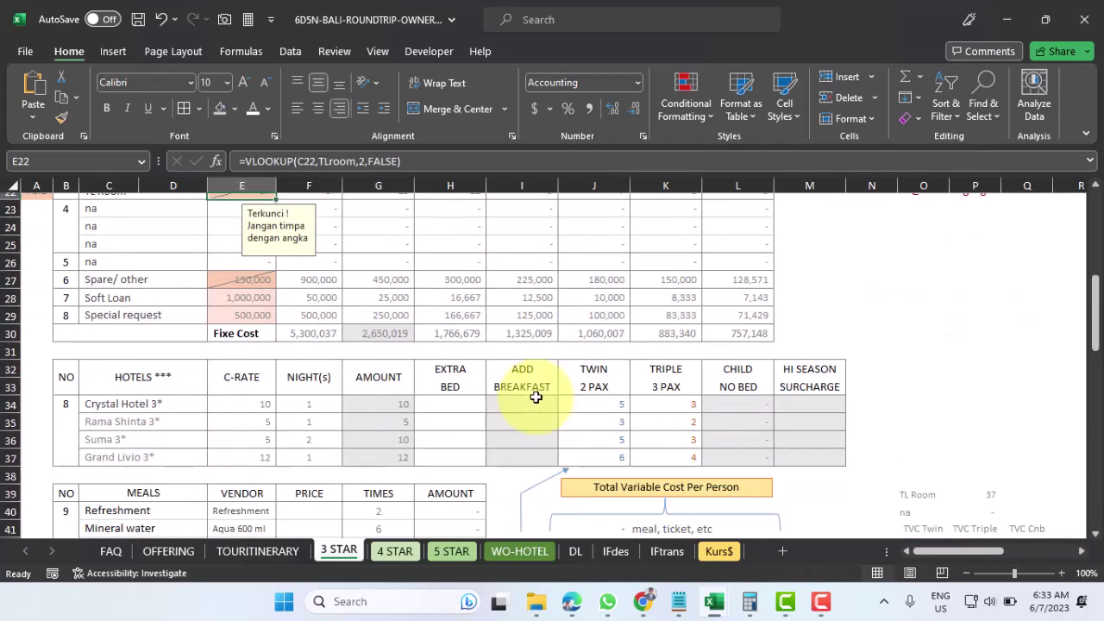
pyautogui.moveTo(255, 399); pyautogui.dragTo(247, 448)
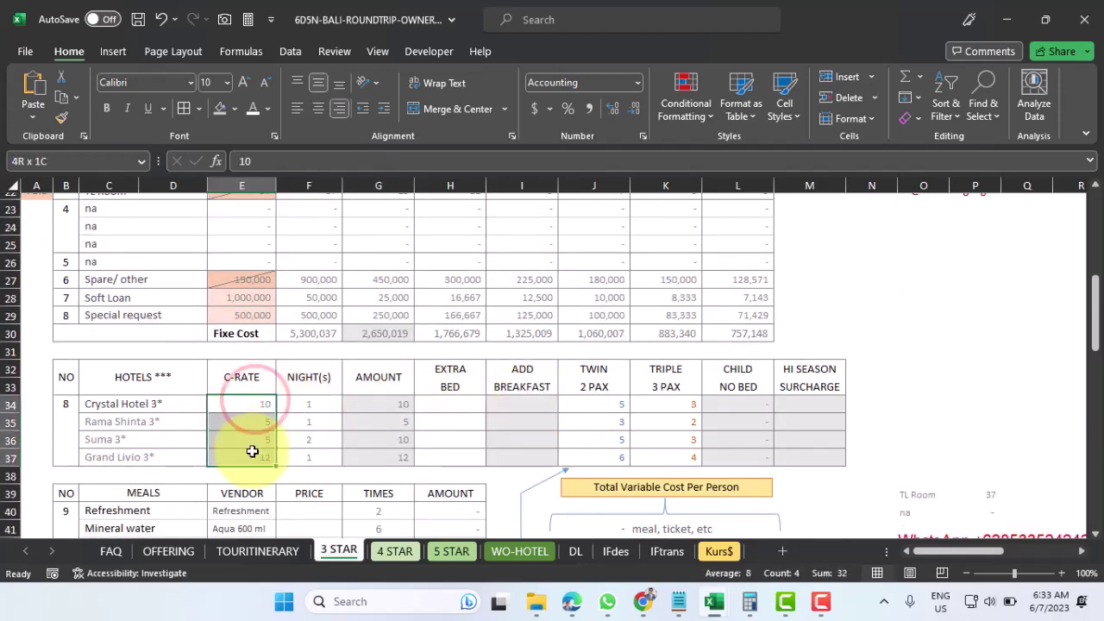
pyautogui.press('Delete')
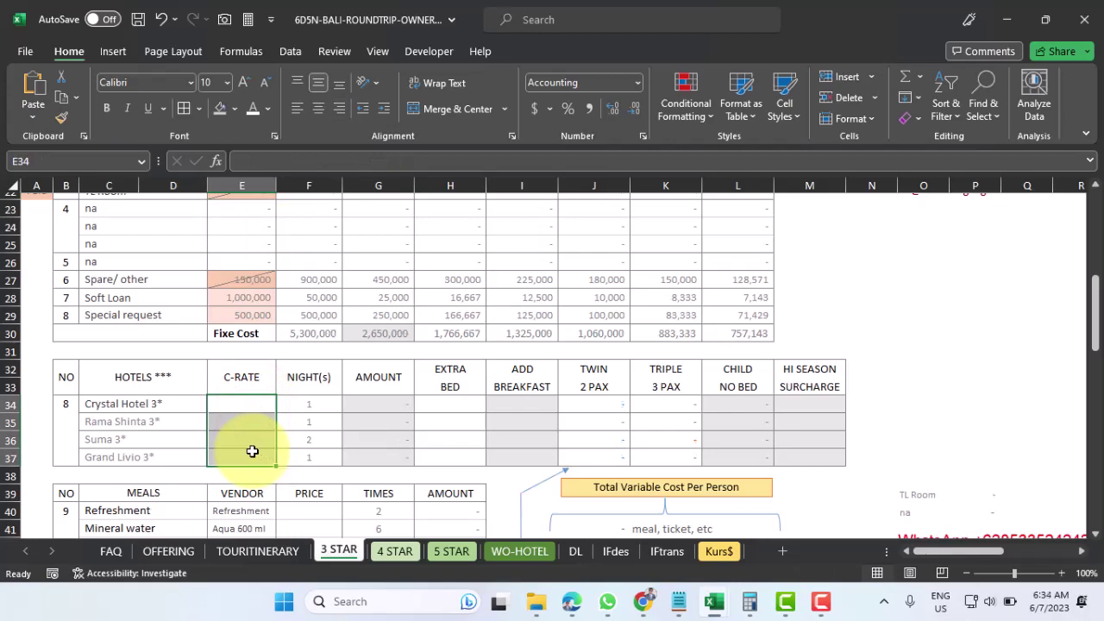